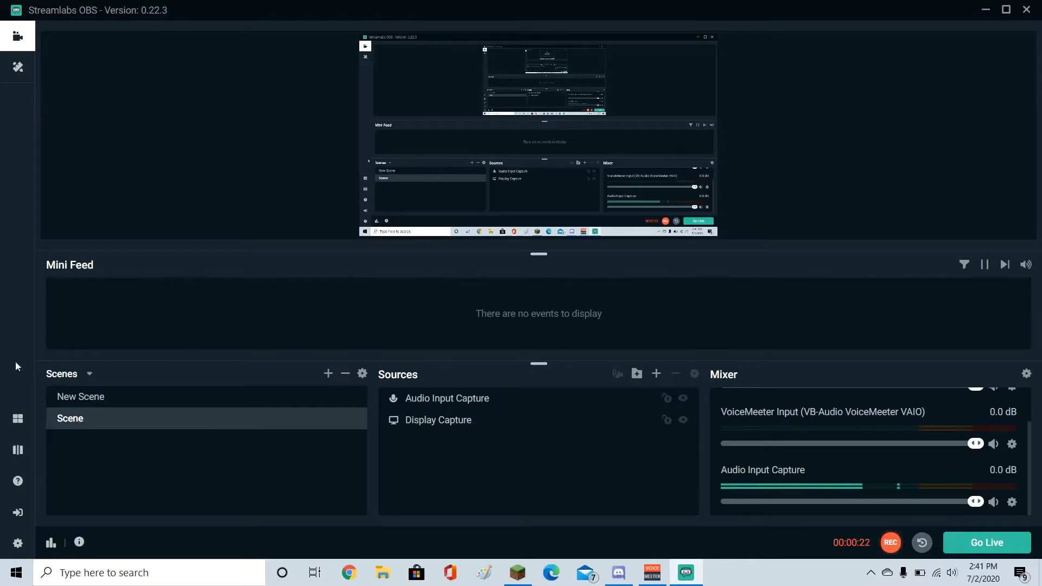
Minimize Streamlabs OBS, Discord and the Minecraft Launcher to reveal the desktop.
mouse_move(728, 377)
left_click(986, 9)
left_click(992, 10)
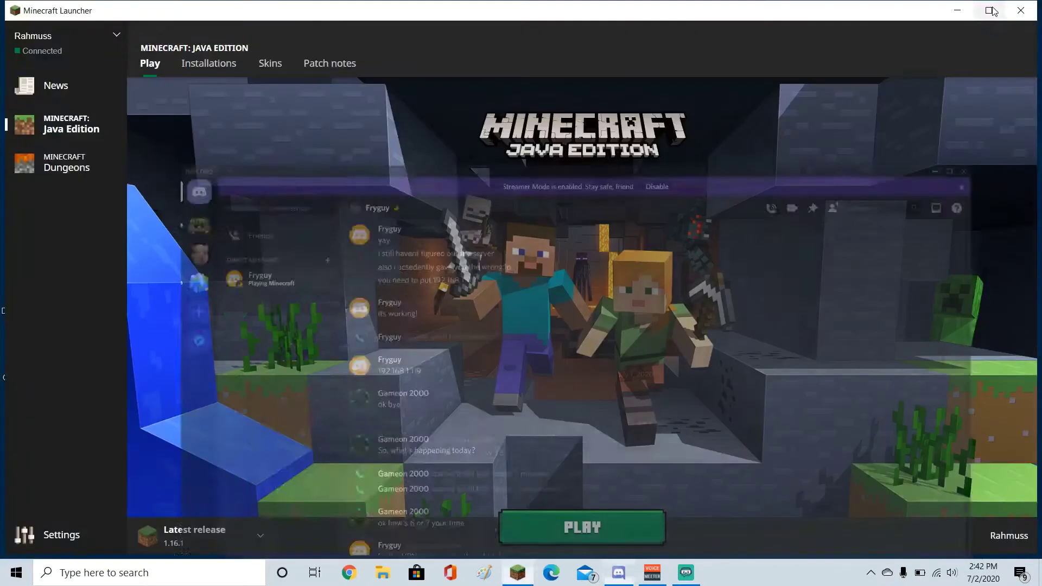
left_click(957, 10)
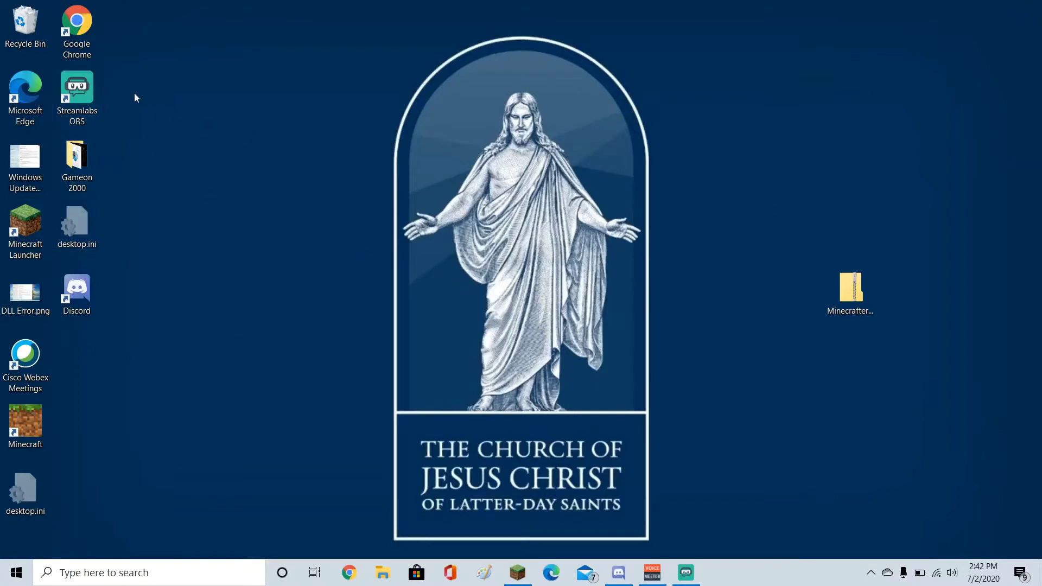
Look at the Streamlabs OBS shortcut's Run with graphics processor option, then dismiss the menu.
right_click(95, 91)
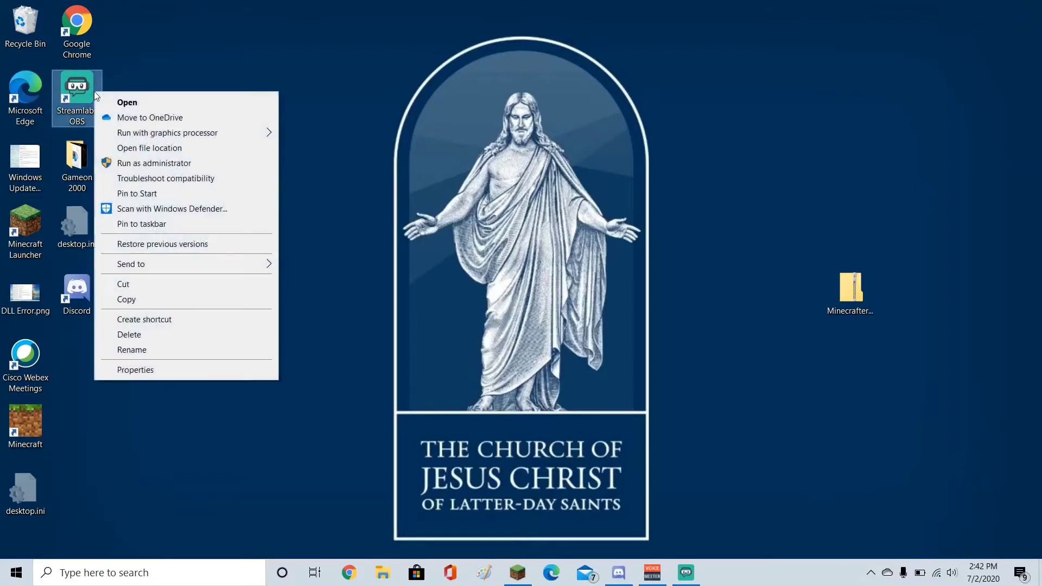
mouse_move(151, 133)
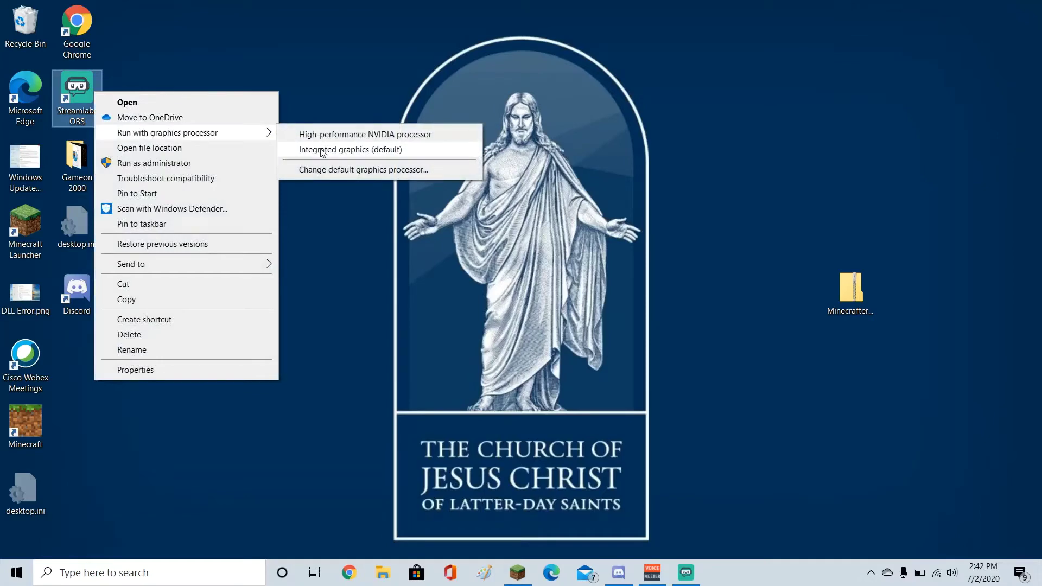
left_click(342, 257)
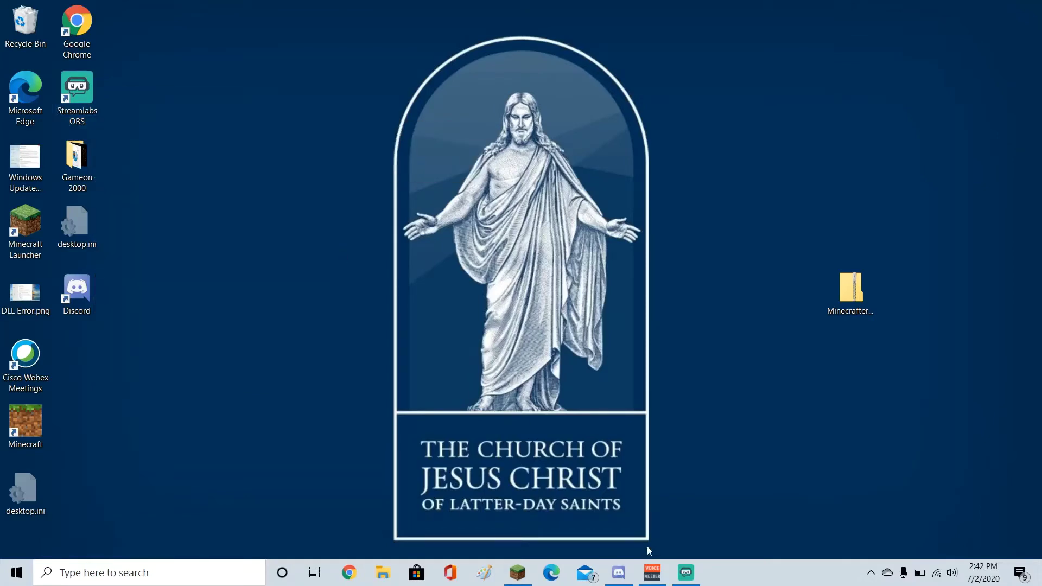
Restore Streamlabs OBS and twice view the Add Source picker, closing it without adding anything.
left_click(686, 572)
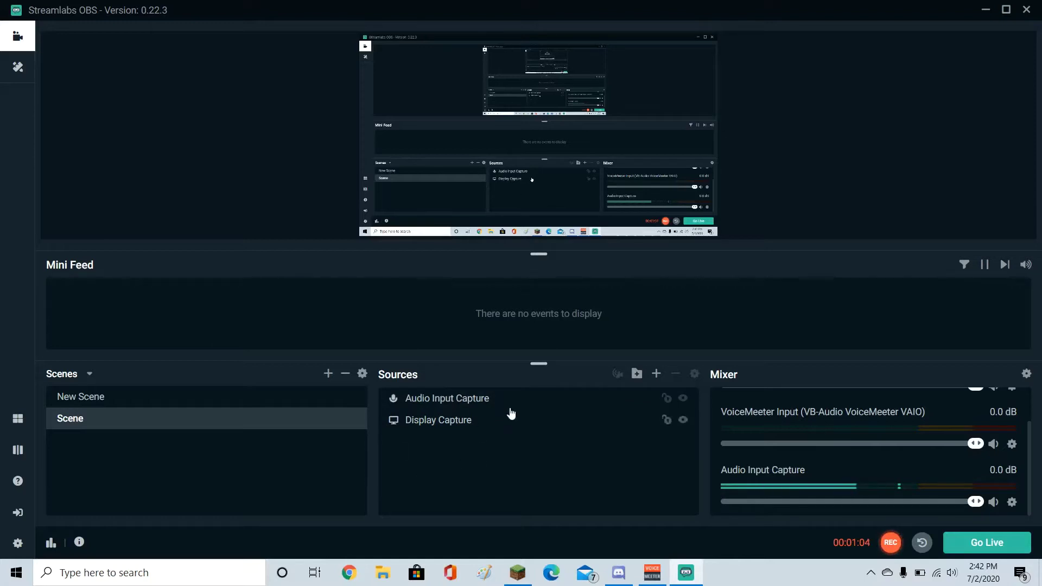
left_click(657, 375)
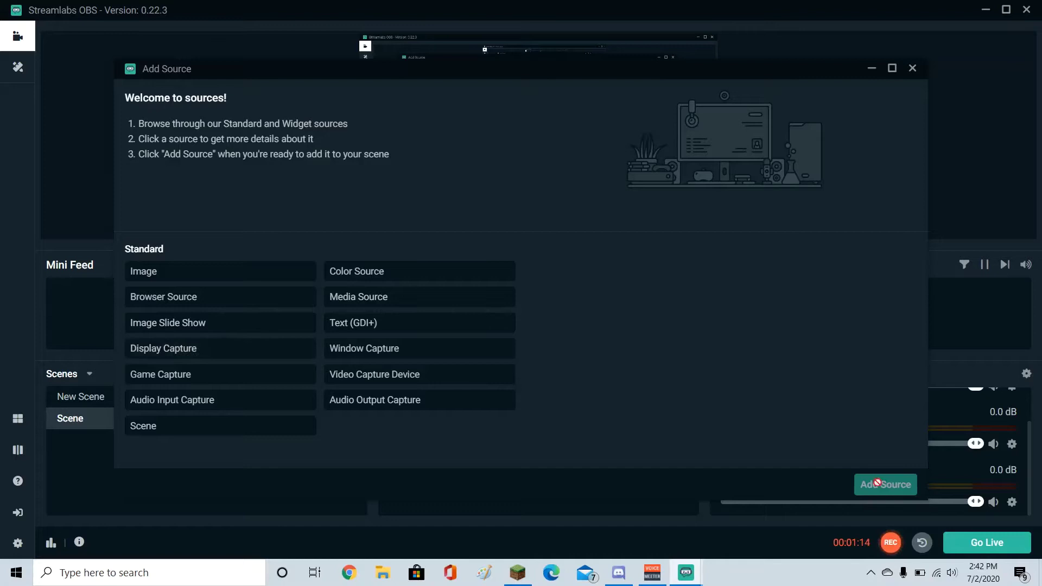
left_click(912, 69)
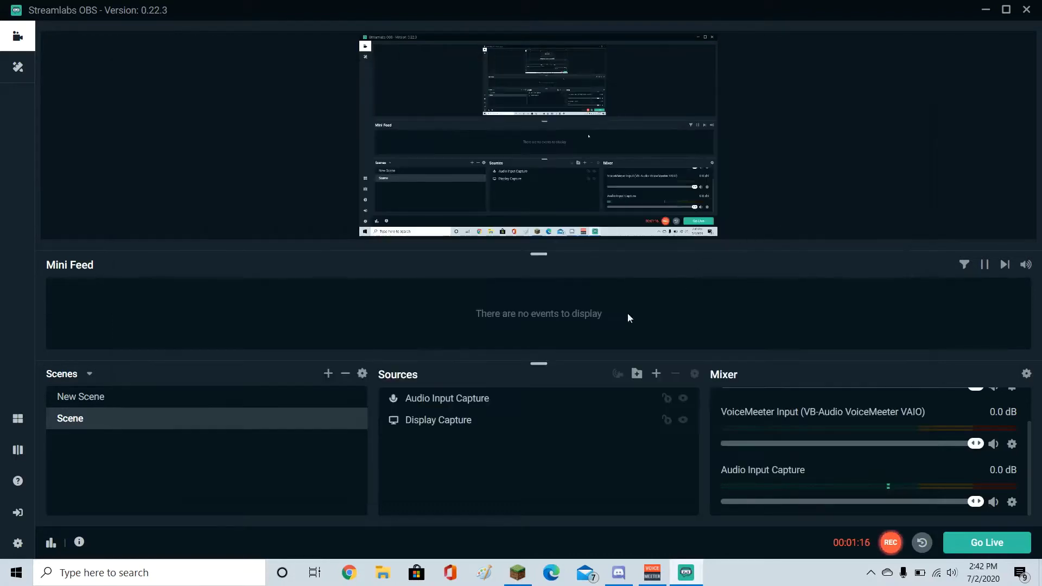
left_click(656, 374)
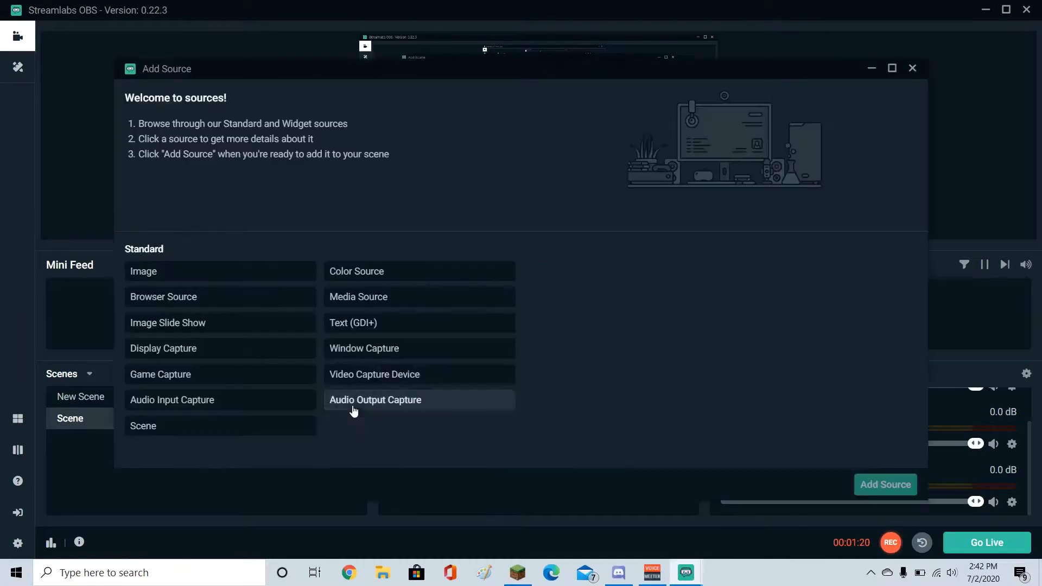
left_click(912, 69)
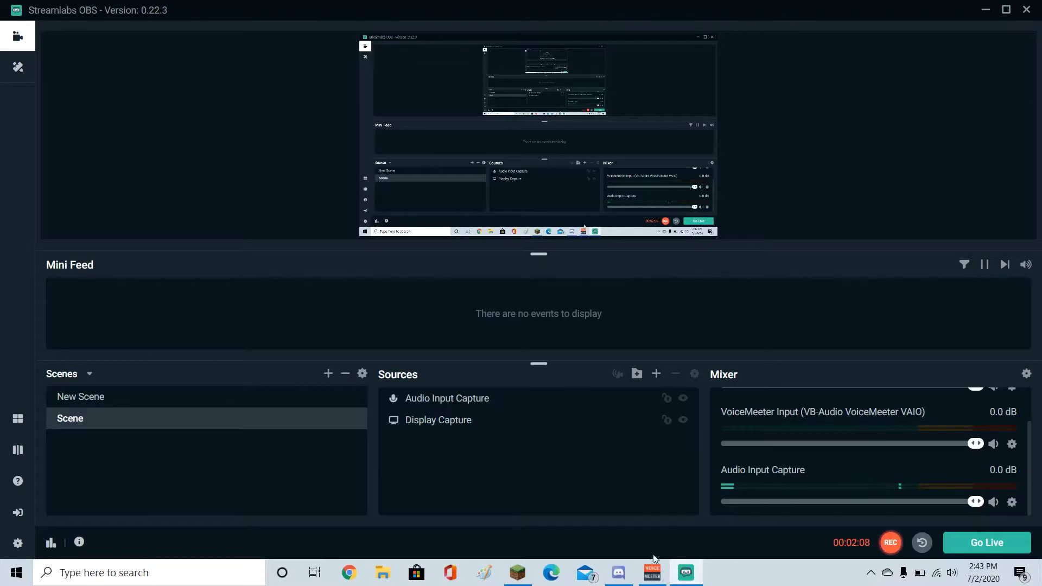
Bring the VoiceMeeter mixer forward and reposition its window on screen.
left_click(653, 573)
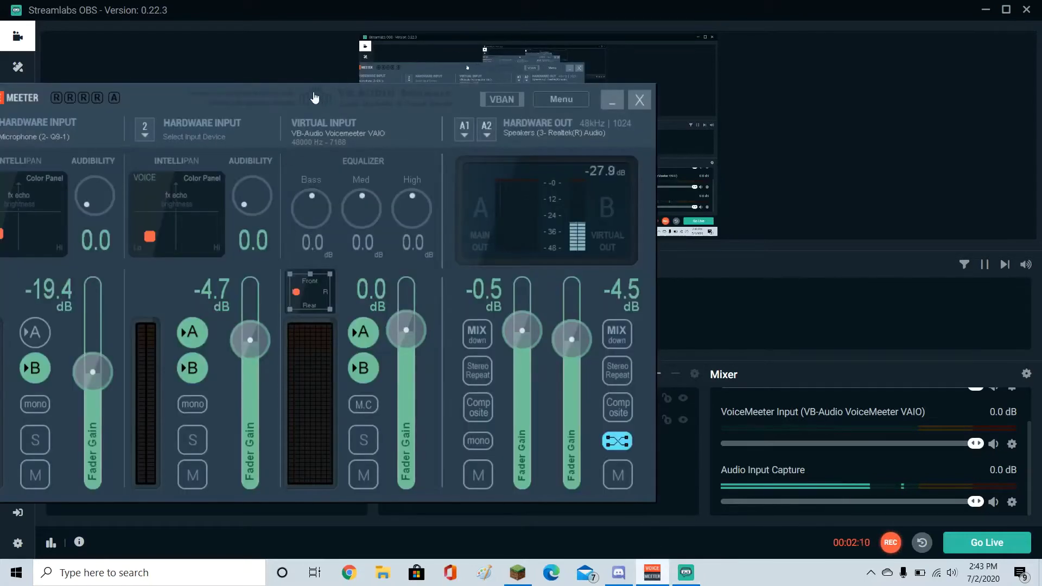
left_click_drag(262, 98, 344, 69)
left_click(1026, 9)
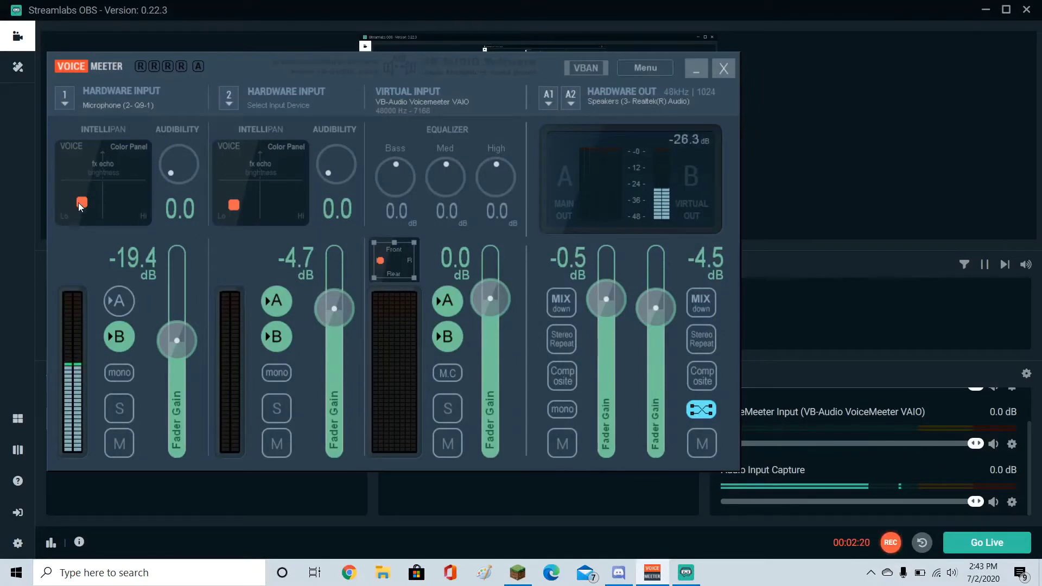
Test the microphone's Intellipan position and fader gain, leaving the gain at -19.4 dB.
mouse_move(79, 202)
left_mouse_down()
mouse_move(140, 188)
mouse_move(142, 170)
mouse_move(119, 147)
mouse_move(89, 145)
mouse_move(64, 183)
mouse_move(90, 207)
mouse_move(142, 161)
left_mouse_up()
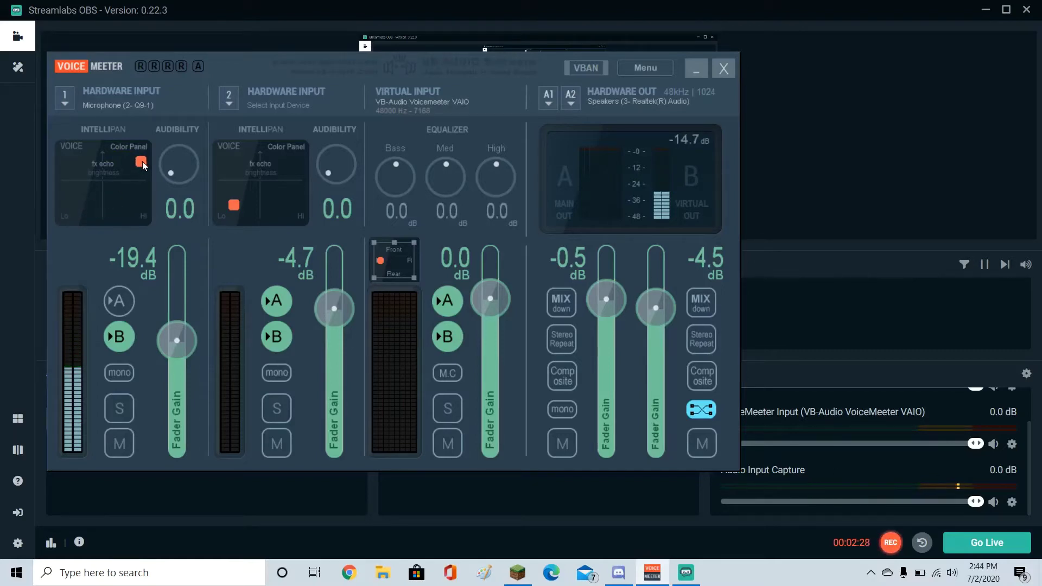
mouse_move(142, 161)
left_mouse_down()
mouse_move(144, 197)
mouse_move(83, 204)
left_mouse_up()
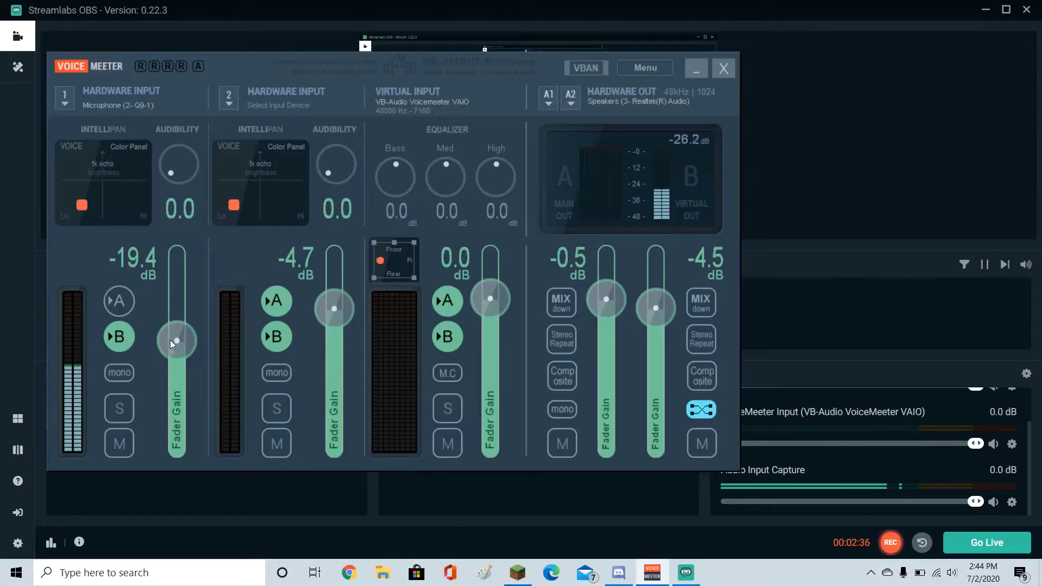
left_click_drag(172, 340, 177, 405)
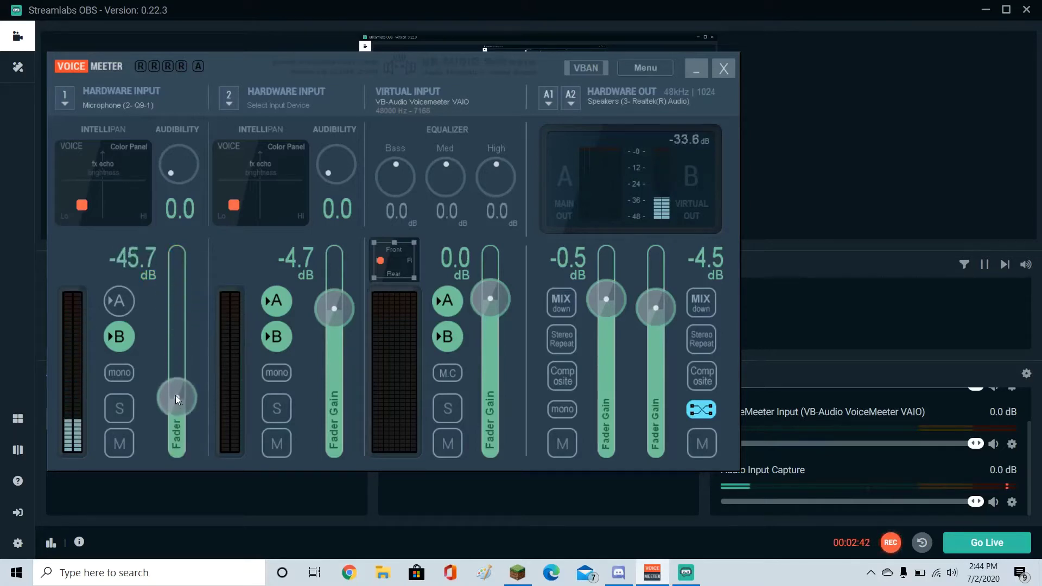
left_click_drag(175, 398, 171, 345)
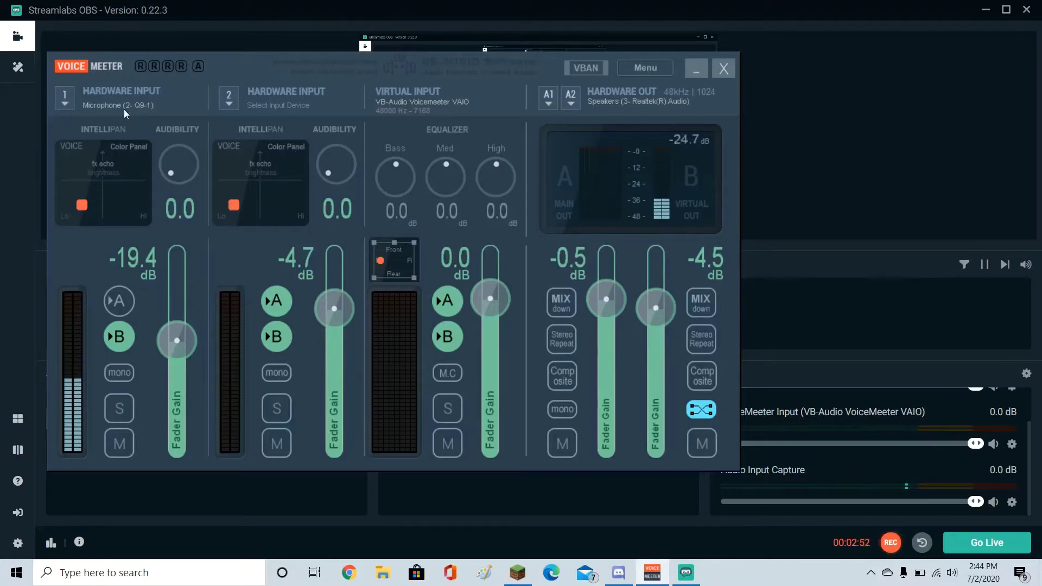
Reselect MME: Microphone (2- Q9-1) for hardware input 1 and drag its gain to -9.7 dB.
left_click(70, 105)
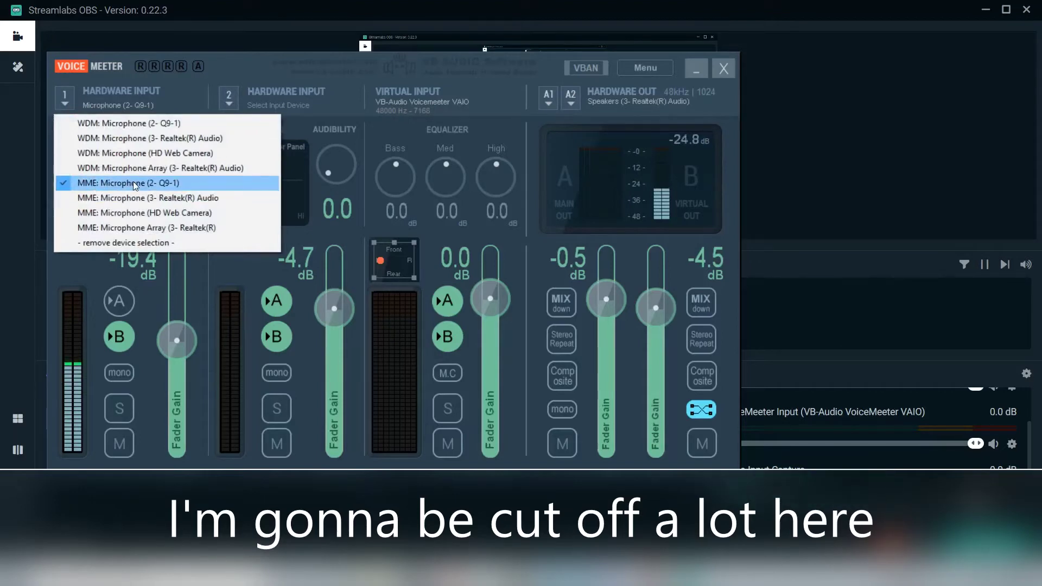
left_click(179, 183)
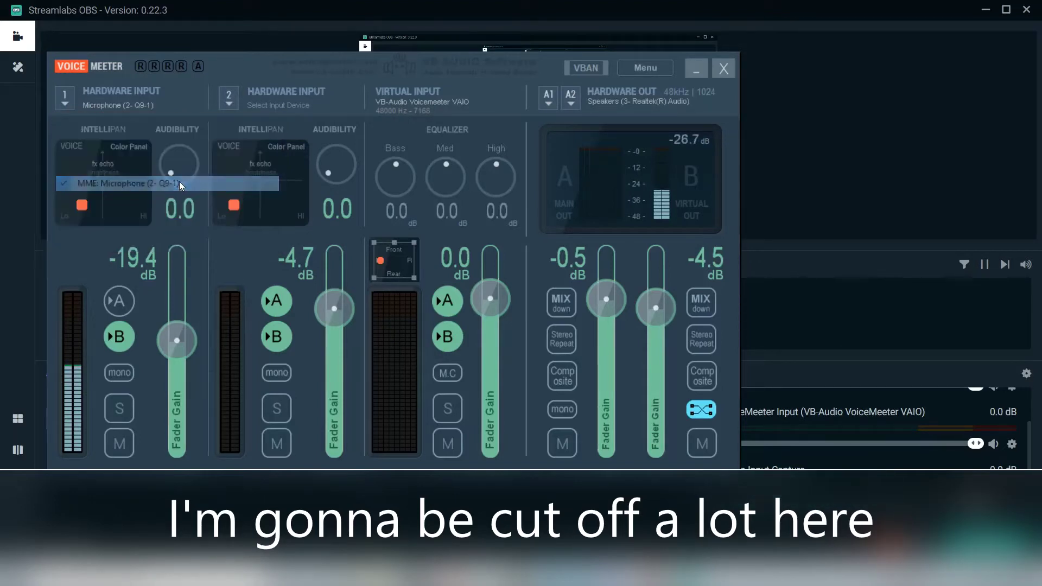
left_click(72, 104)
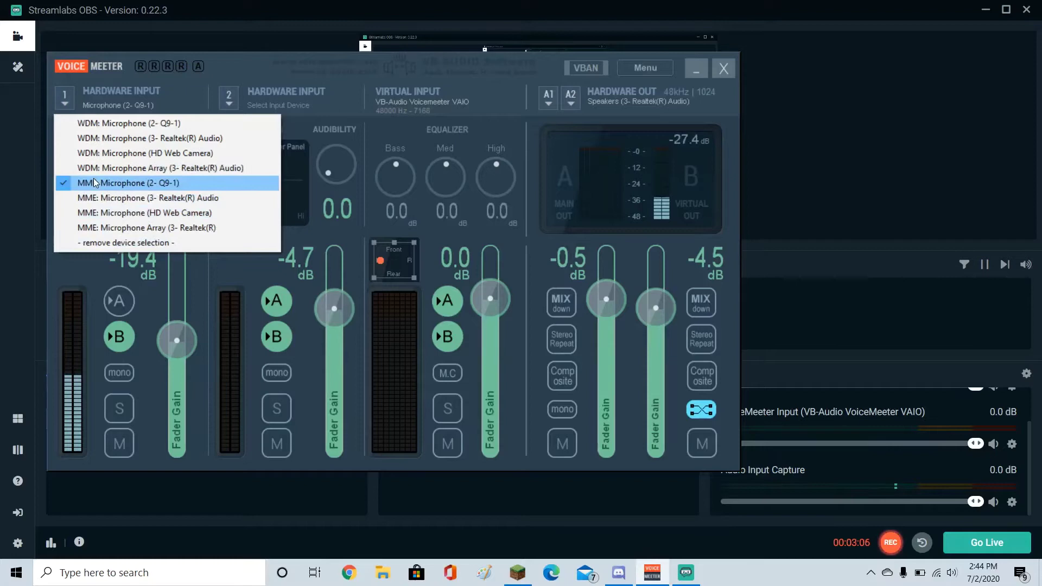
left_click(94, 183)
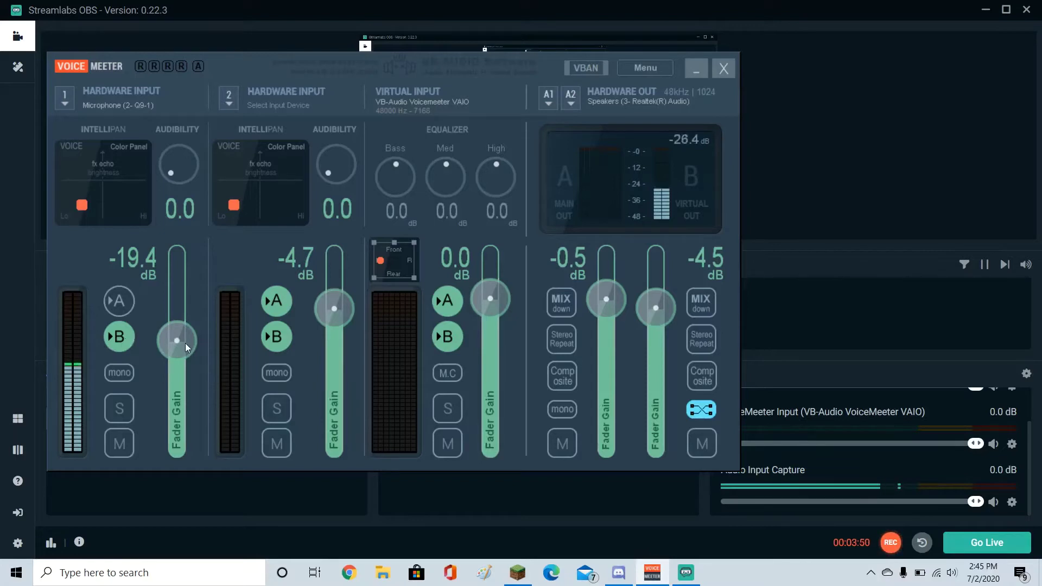
mouse_move(185, 343)
left_mouse_down()
mouse_move(178, 289)
mouse_move(189, 342)
left_mouse_up()
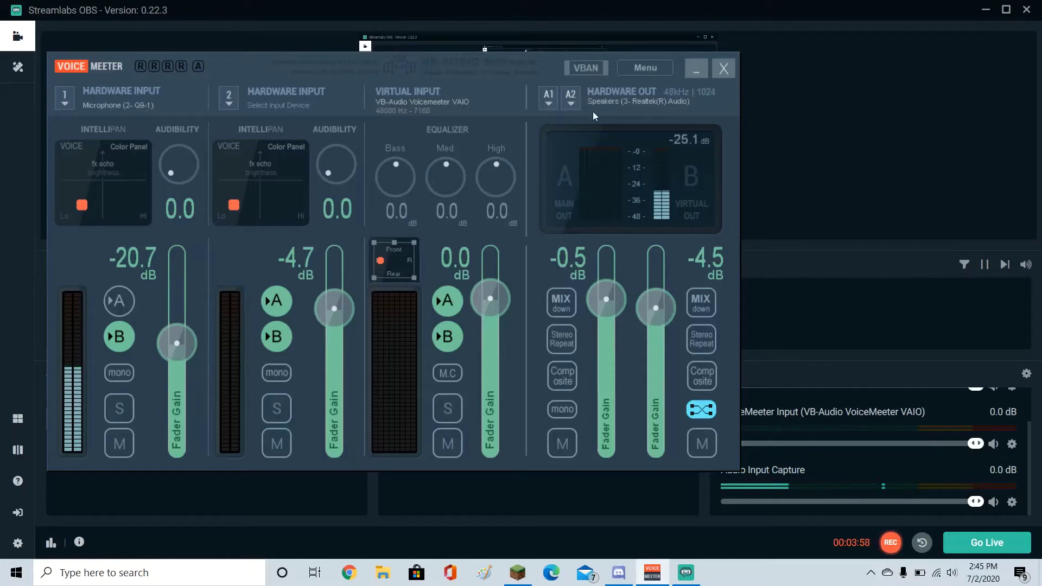
Keep MME: Speakers (3- Realtek(R) Audio) on A1 and toggle the mic's A routing on then off.
left_click(547, 98)
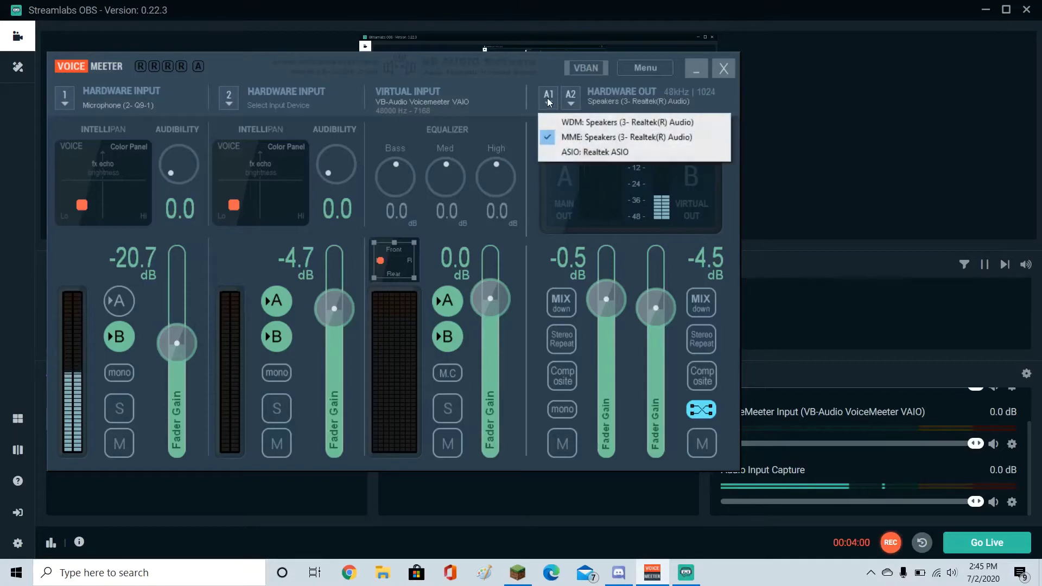
left_click(577, 135)
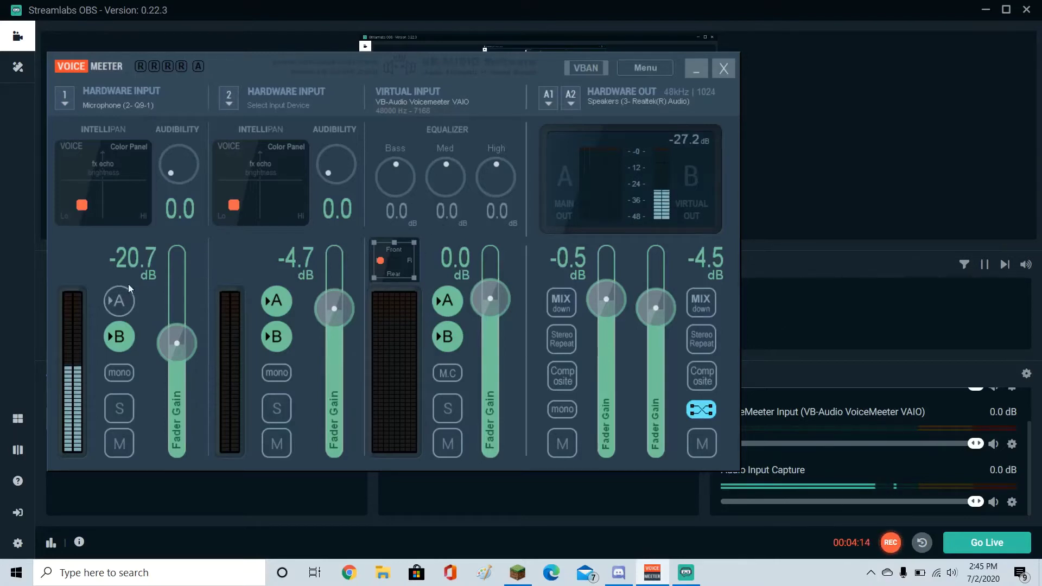
left_click(115, 294)
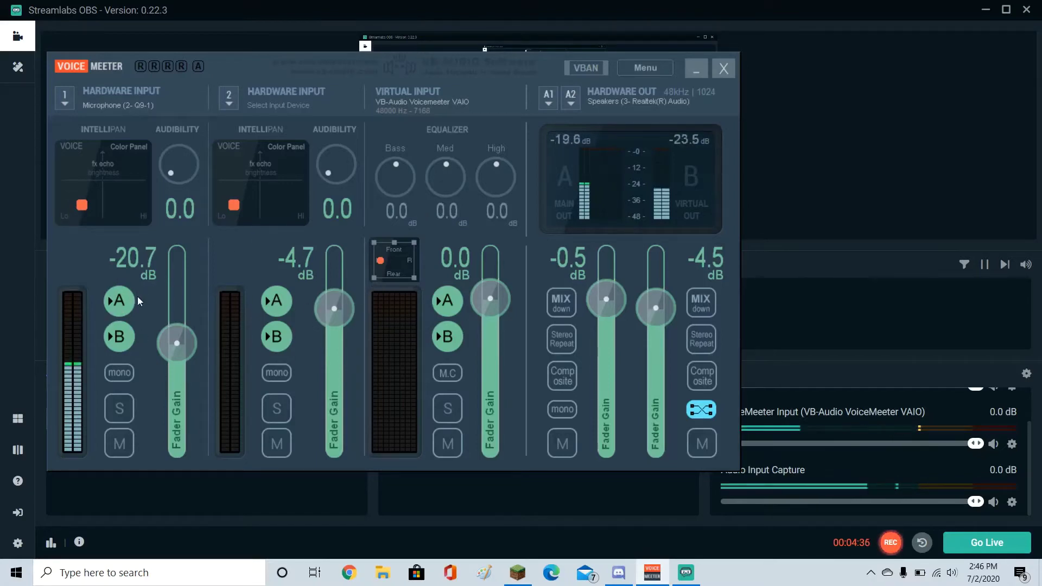
left_click(118, 300)
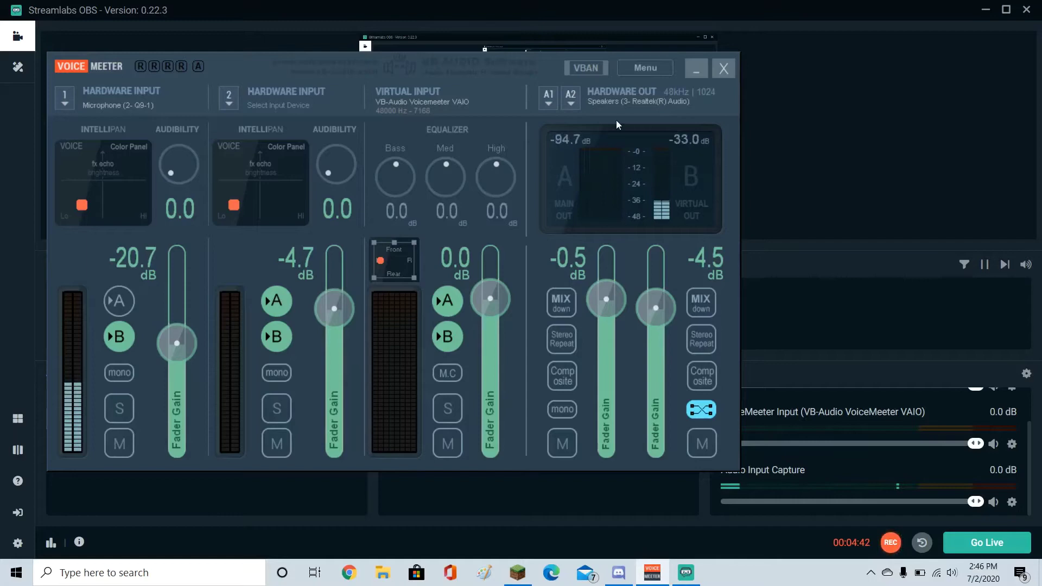
left_click(697, 70)
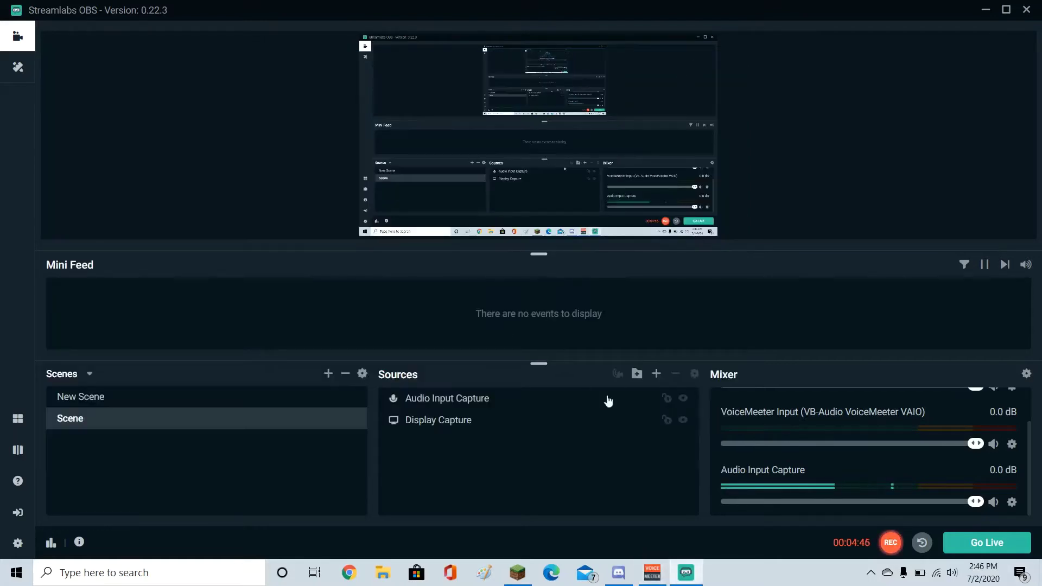
scroll(790, 442, "up", 1)
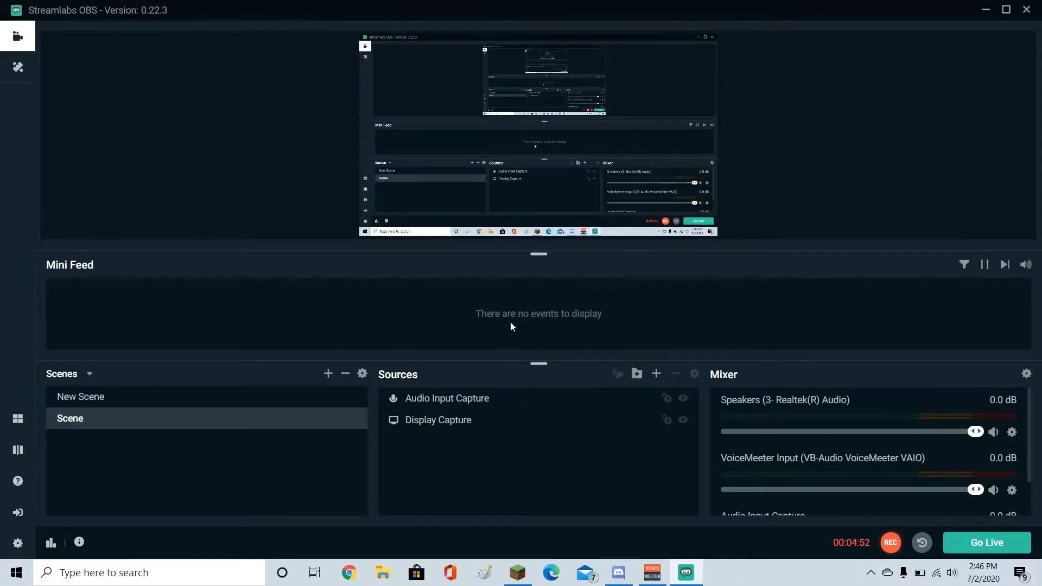
scroll(755, 434, "down", 1)
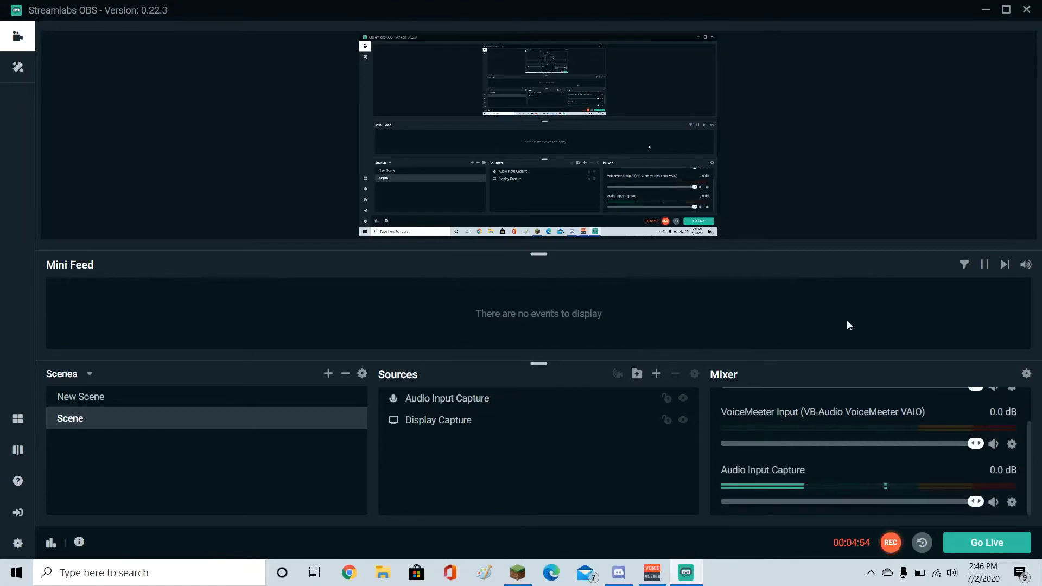
scroll(845, 437, "up", 1)
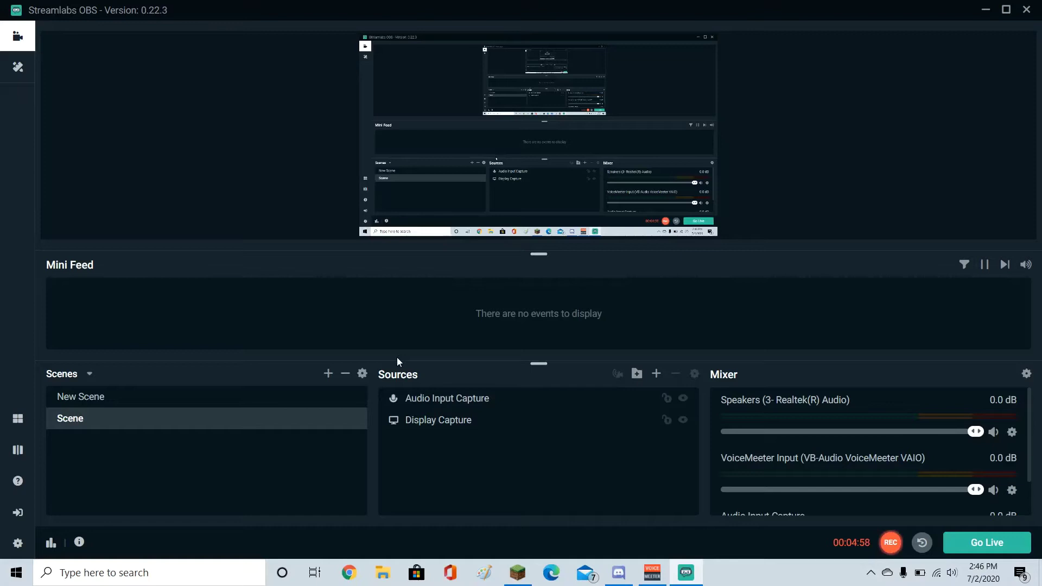
Restore VoiceMeeter and route the microphone strip to output A.
left_click(651, 572)
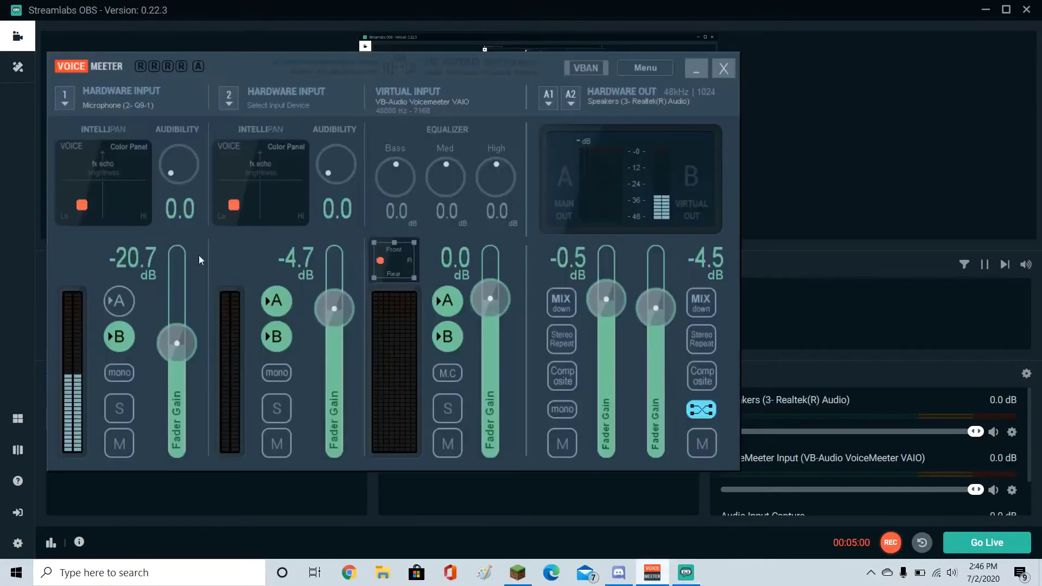
left_click(108, 300)
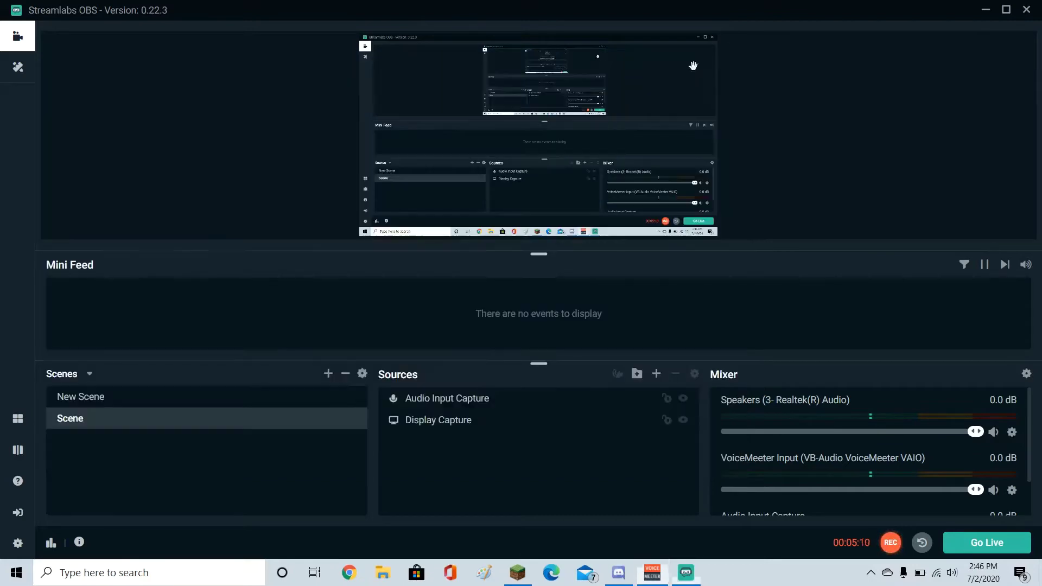
Minimize VoiceMeeter, then switch via Discord to bring the VoiceMeeter mixer back on top.
left_click(694, 68)
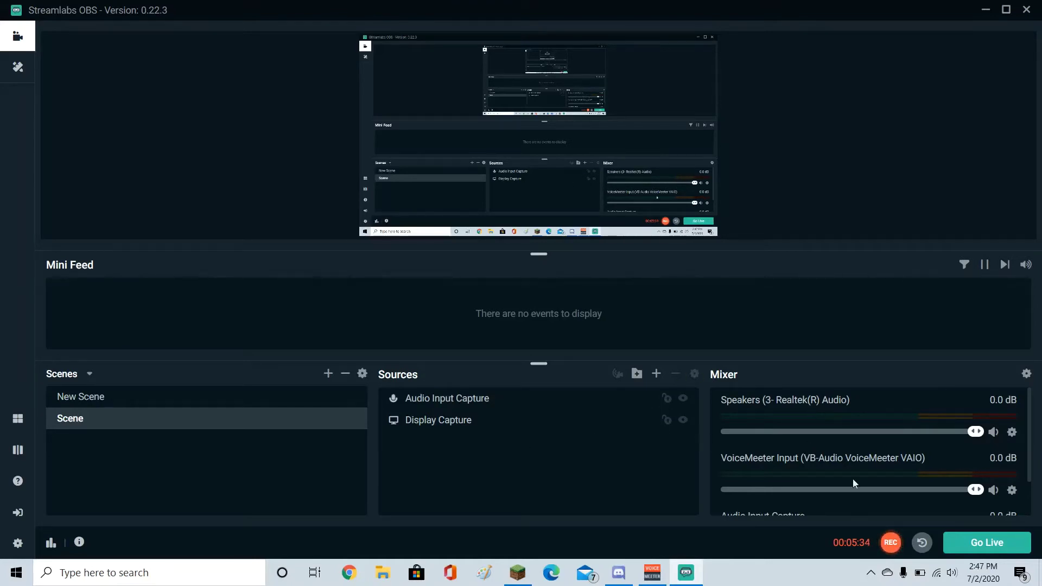
left_click(618, 572)
left_click(651, 572)
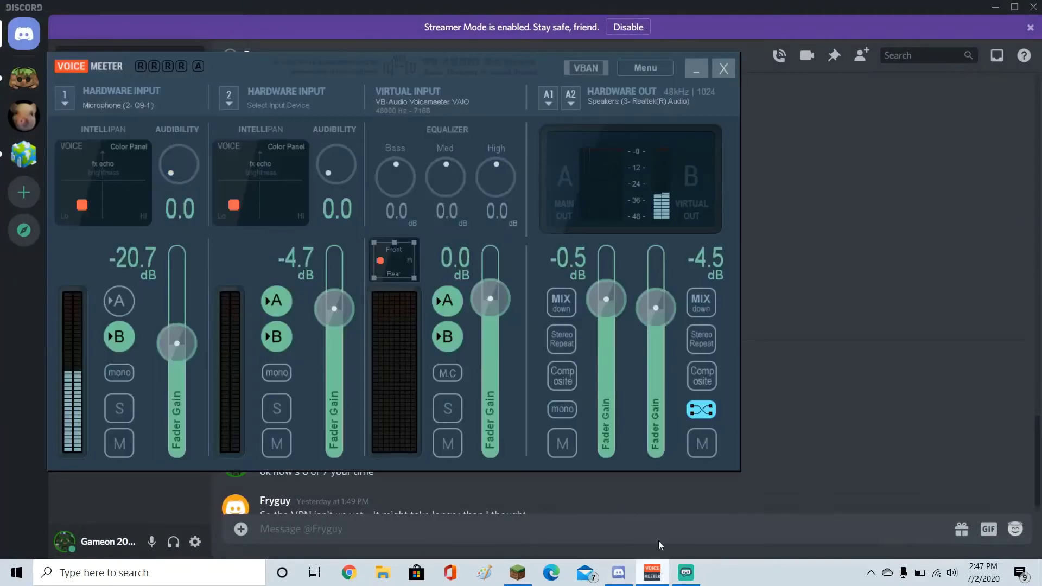
Bring VoiceMeeter forward and toggle the microphone's output A on and off twice, leaving it off.
left_click(685, 572)
left_click(652, 573)
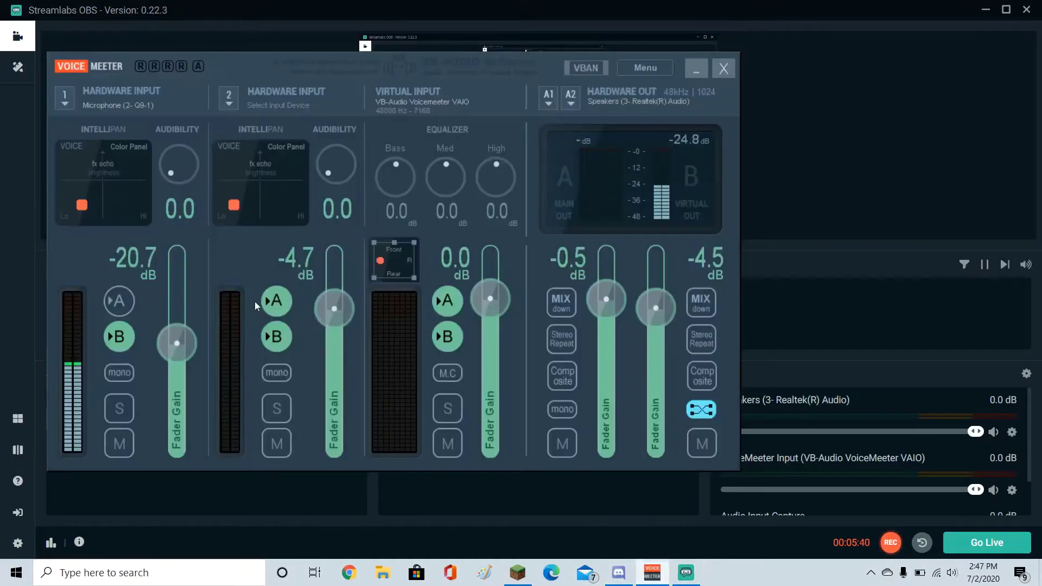
left_click(124, 294)
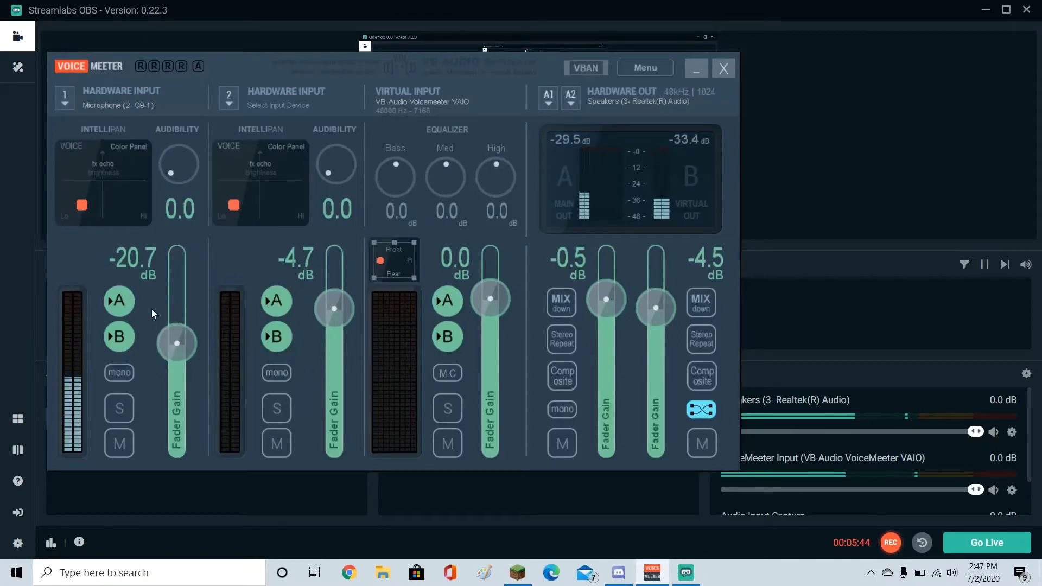
left_click(119, 300)
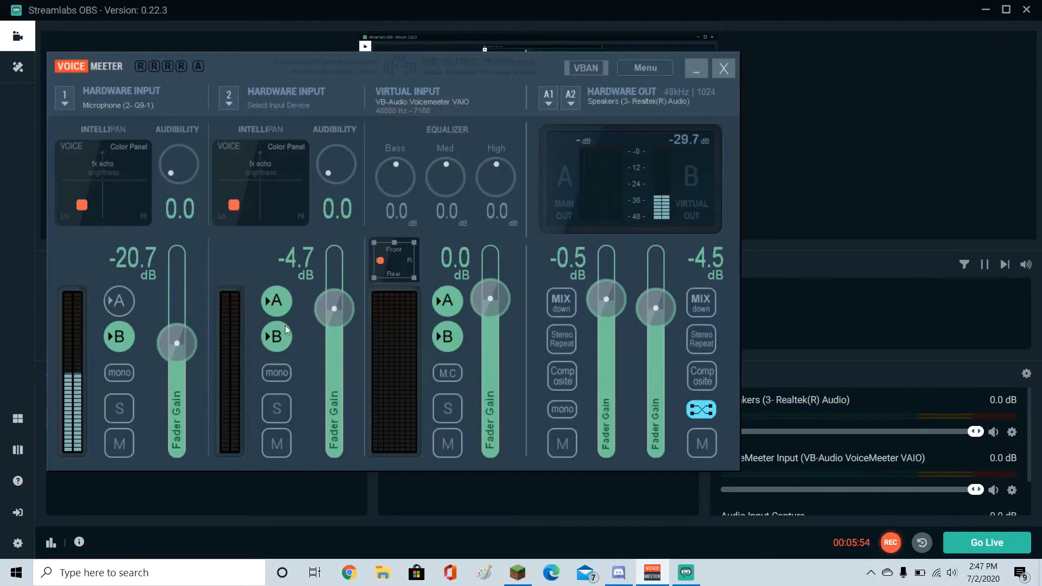
left_click(119, 300)
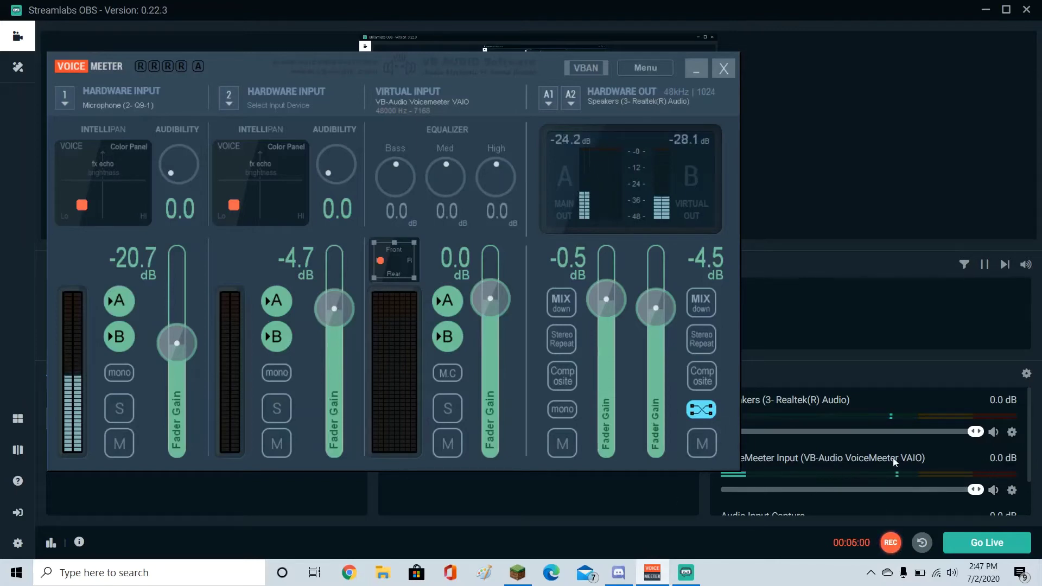
left_click(116, 304)
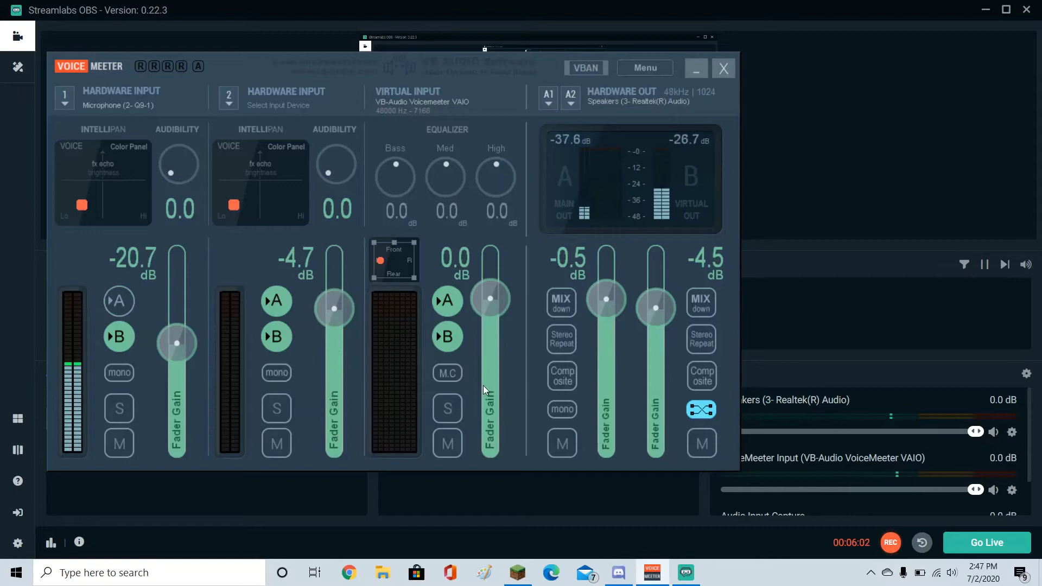
Minimize VoiceMeeter, browse the Add Source list without adding anything, then restore VoiceMeeter.
left_click(696, 68)
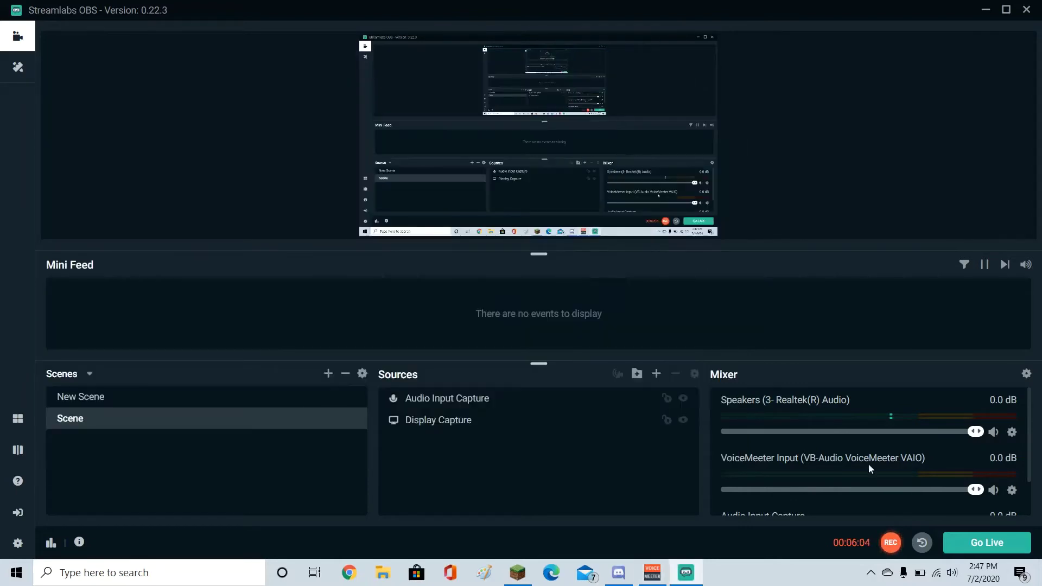
scroll(866, 464, "down", 1)
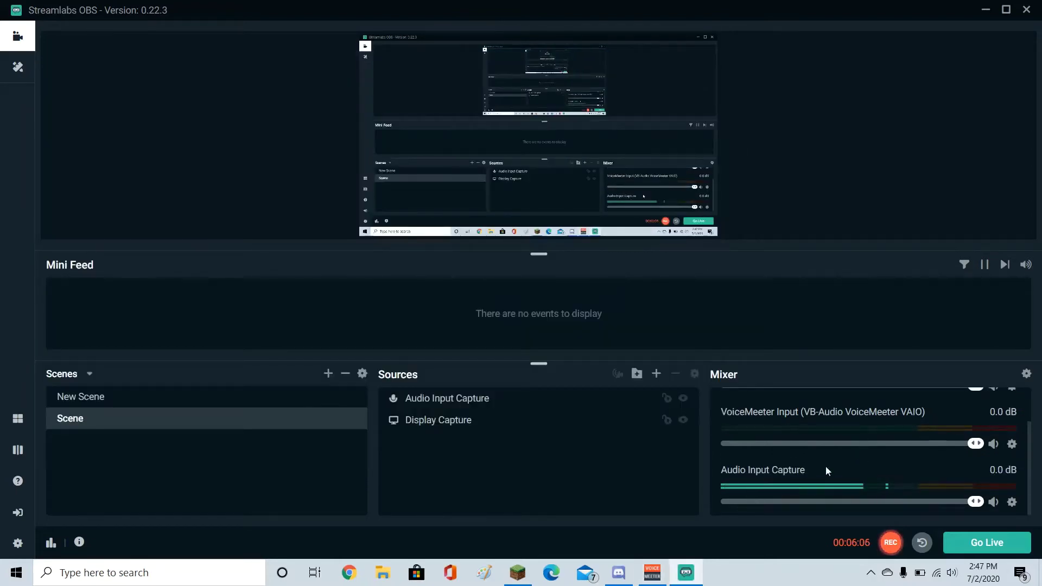
left_click(656, 373)
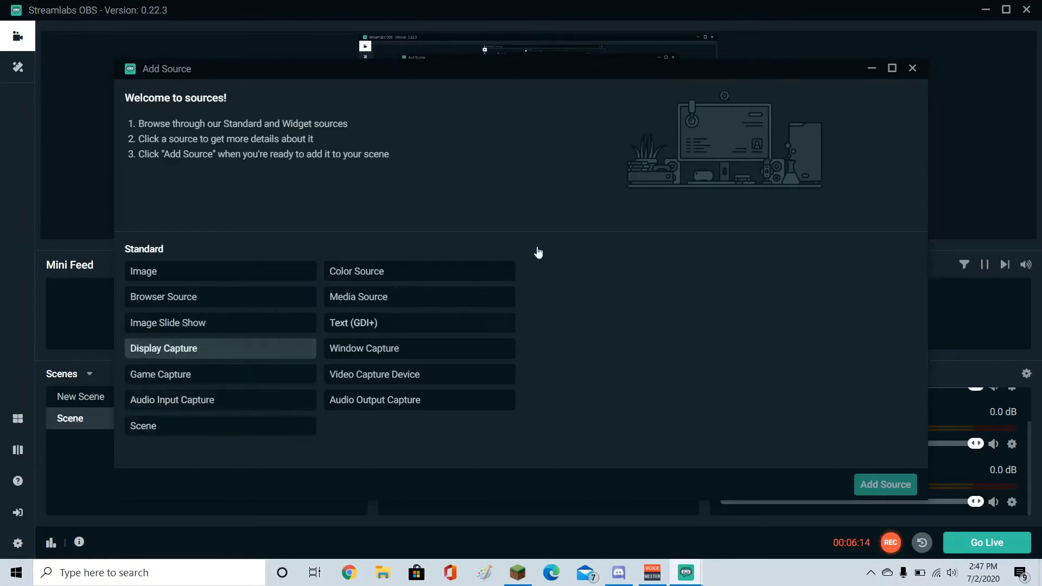
left_click(911, 69)
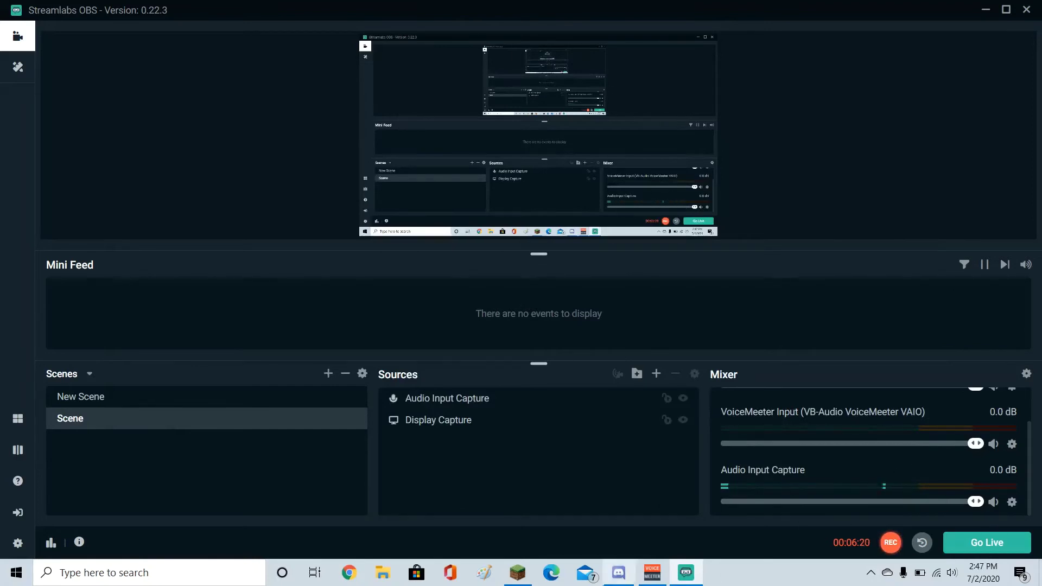
left_click(652, 573)
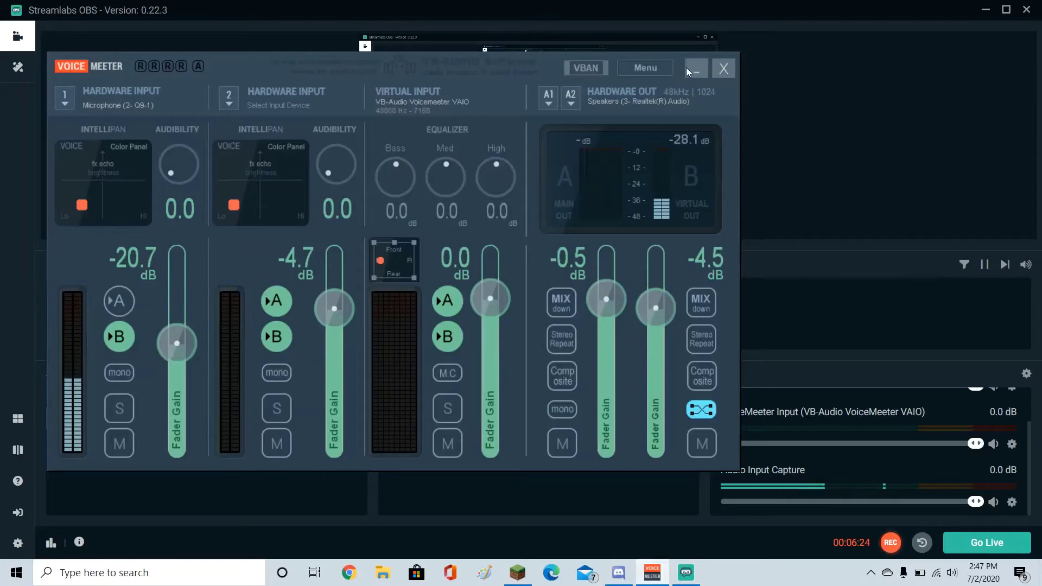
Minimize VoiceMeeter, restore it from the taskbar, and minimize it again to show Streamlabs OBS.
left_click(723, 68)
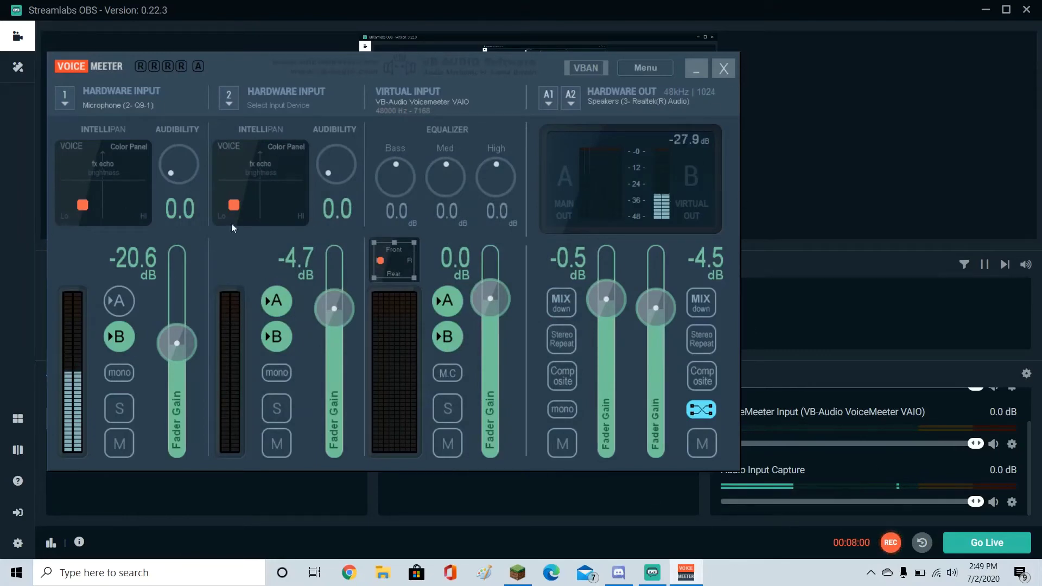
left_click(686, 68)
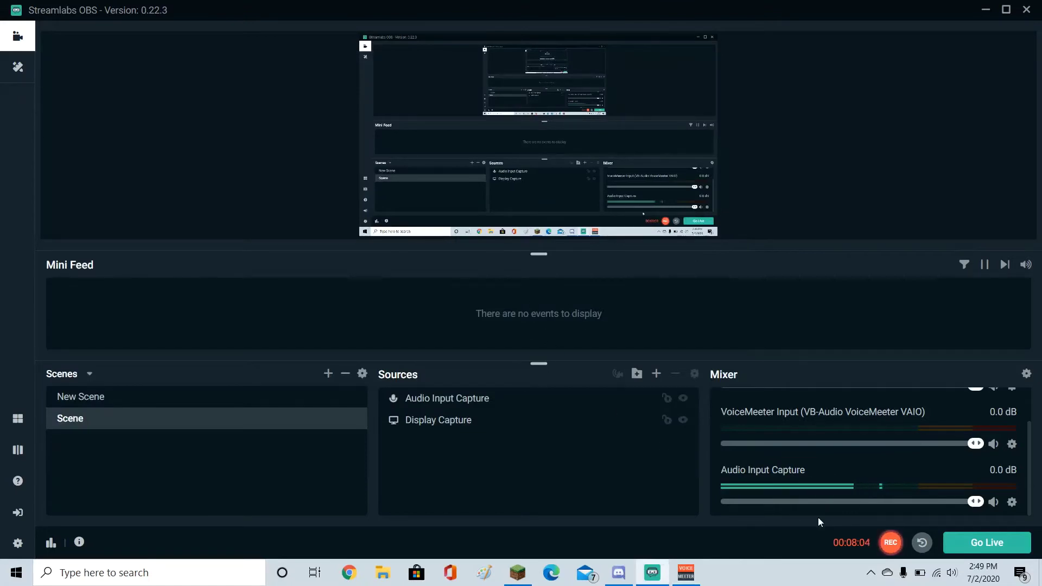
scroll(803, 502, "up", 2)
left_click(685, 573)
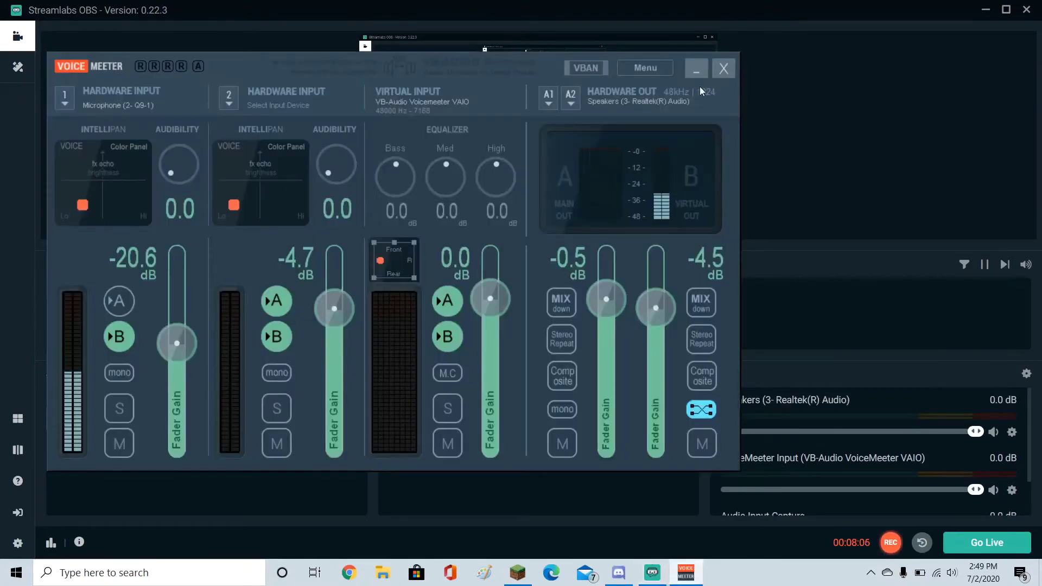
left_click(695, 68)
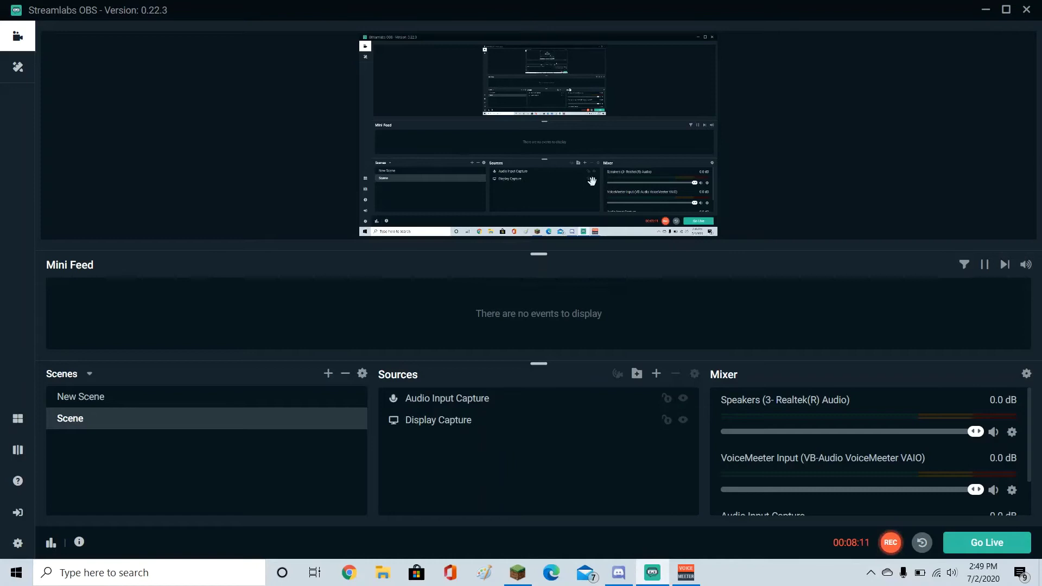
Glance at the Minecraft Launcher, then review Streamlabs OBS source types without adding any.
scroll(809, 499, "down", 2)
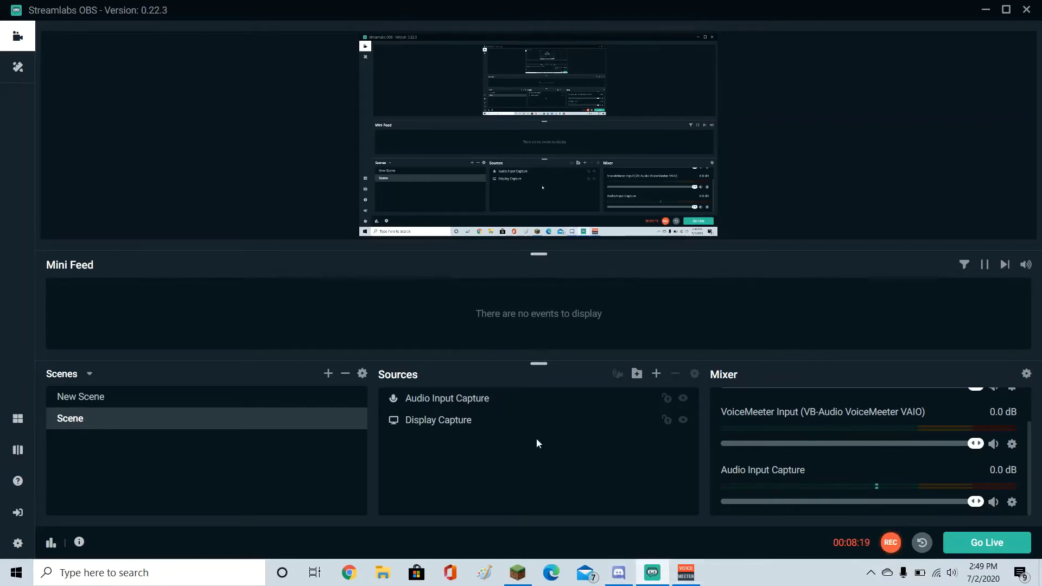
left_click(517, 572)
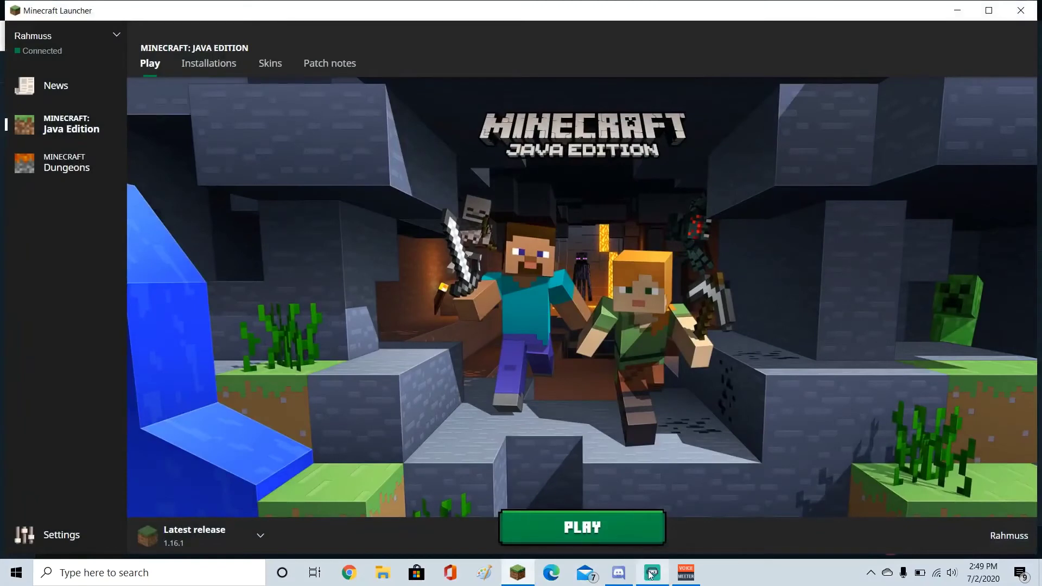
left_click(649, 571)
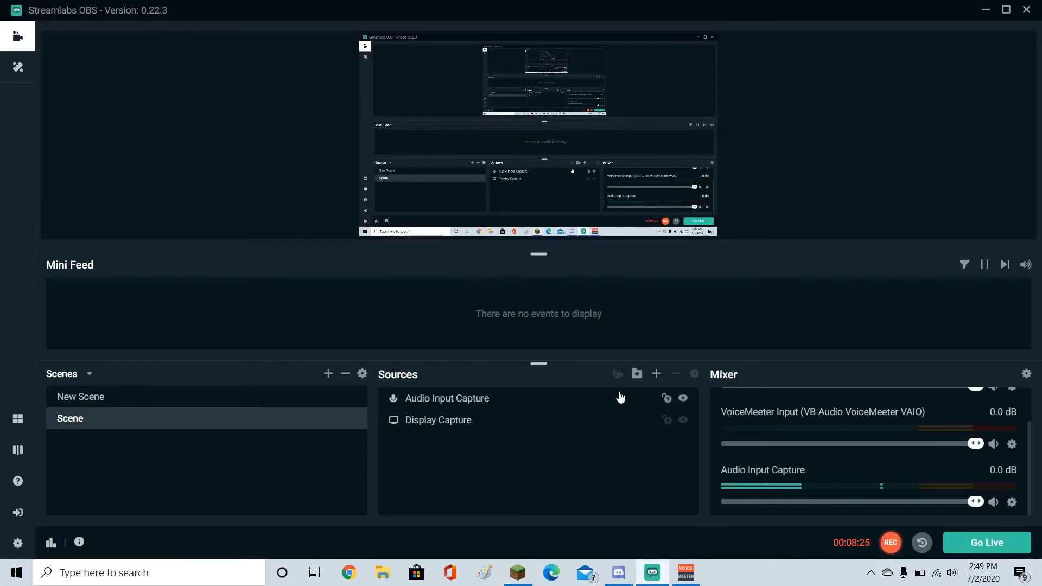
left_click(650, 375)
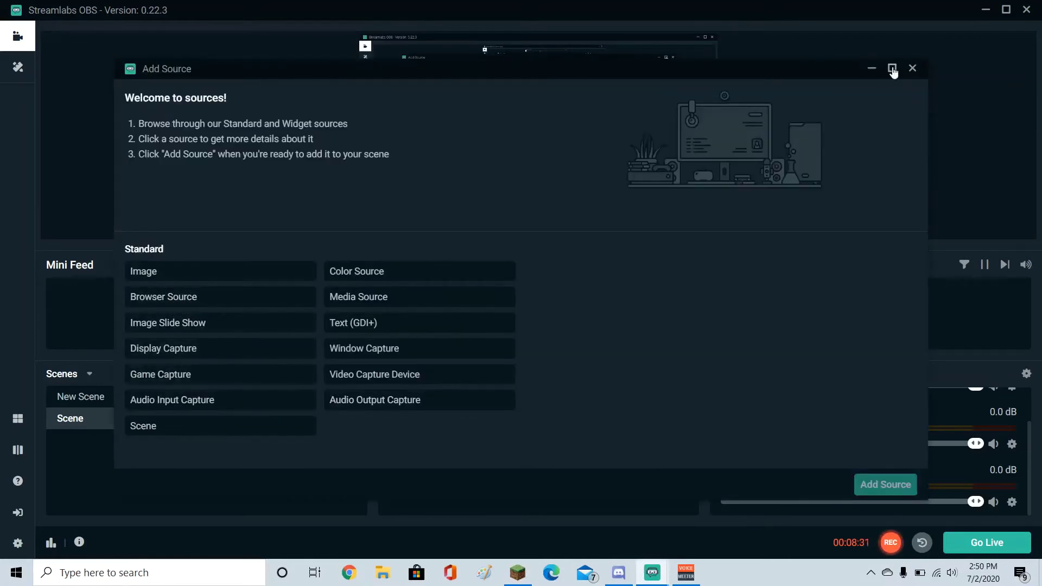
left_click(911, 69)
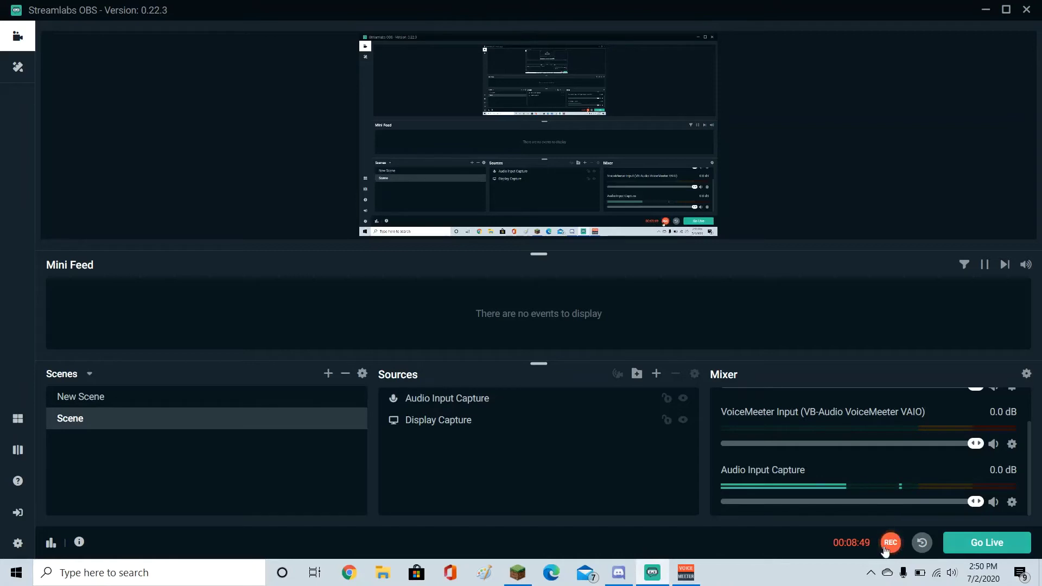
Open the Captures recordings folder from Quick access, cancelling a brief Windows search.
left_click(382, 573)
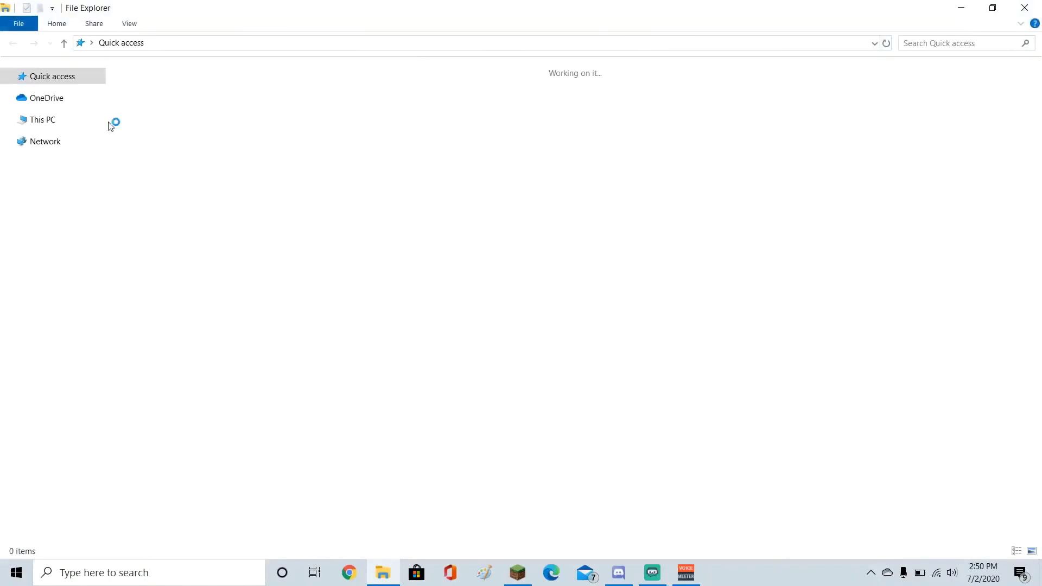
double_click(184, 138)
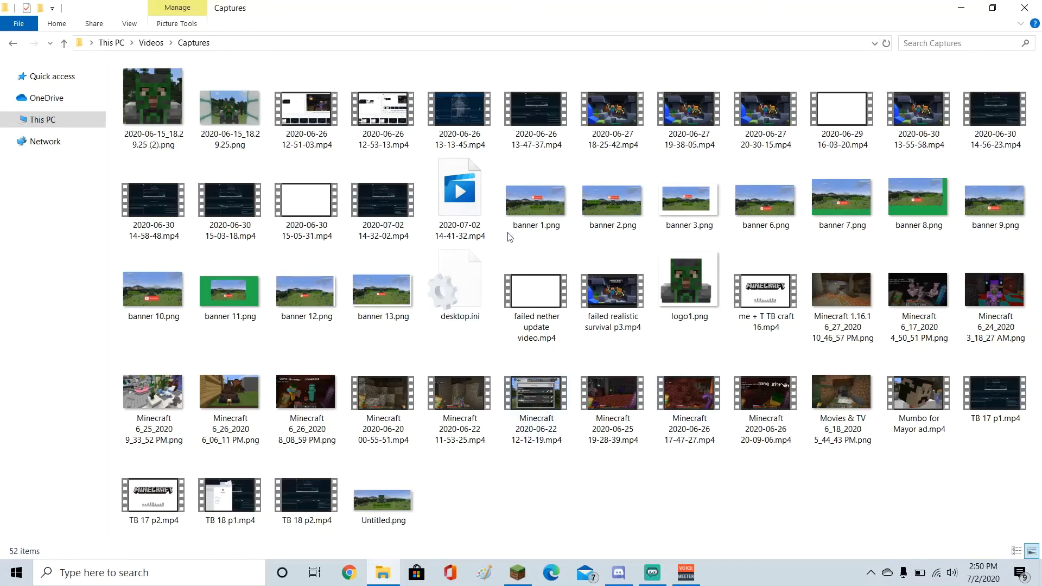
left_click(225, 574)
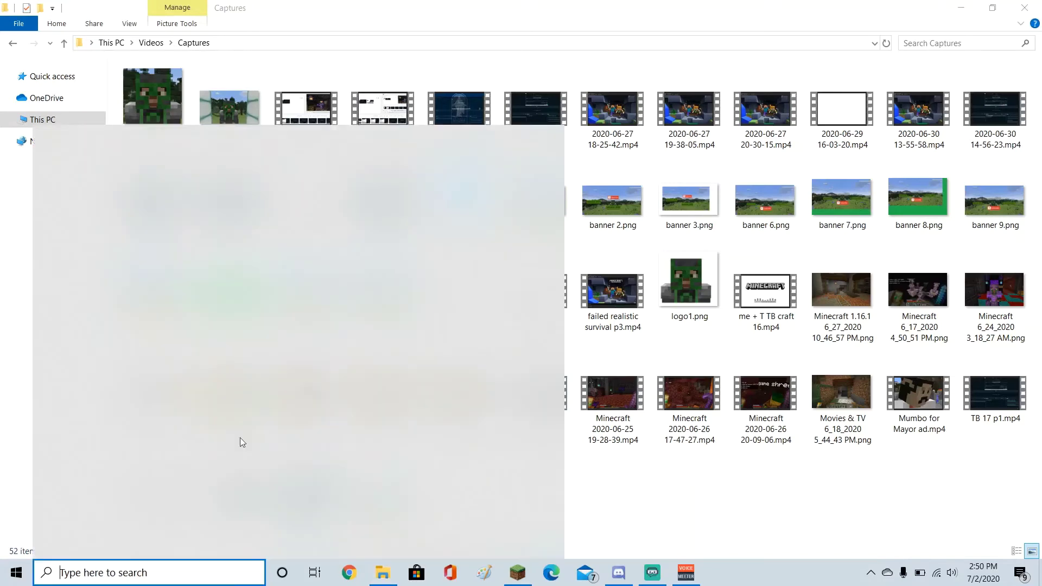
type("v")
key("Escape")
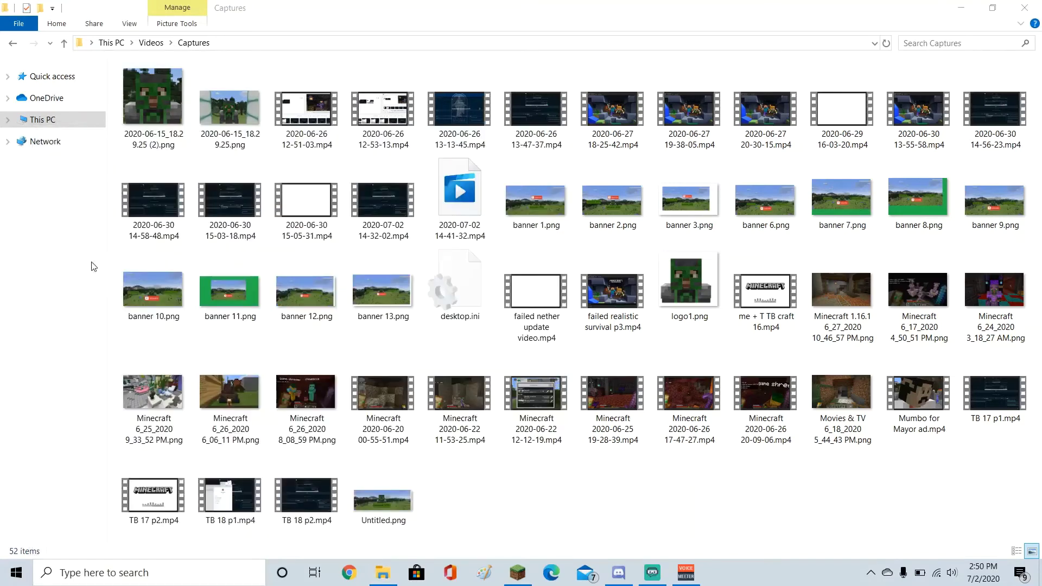
Start a new Photos video project from a recorded clip and name it ghji.
double_click(623, 295)
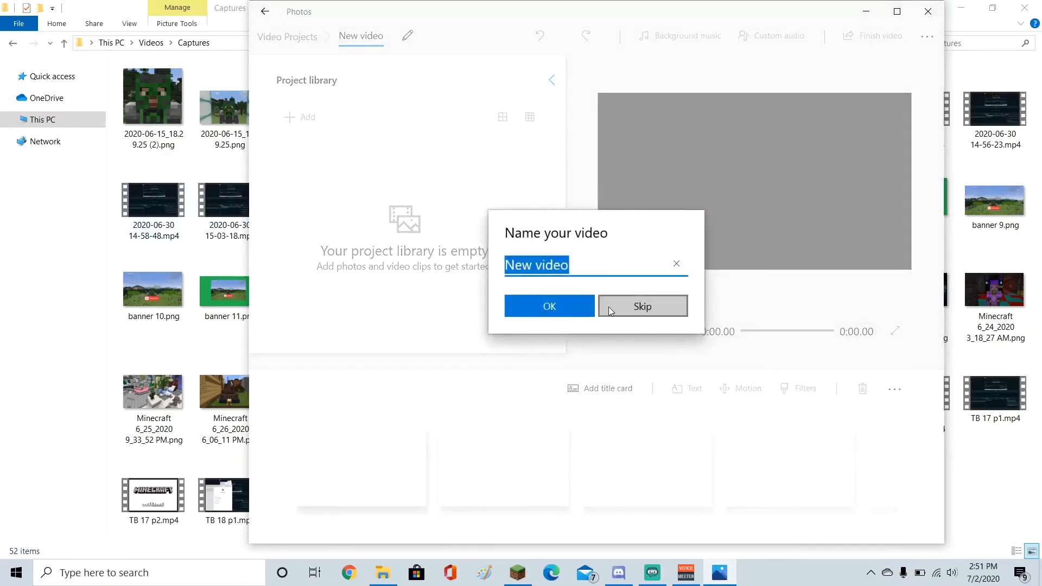
key("BackSpace")
type("te")
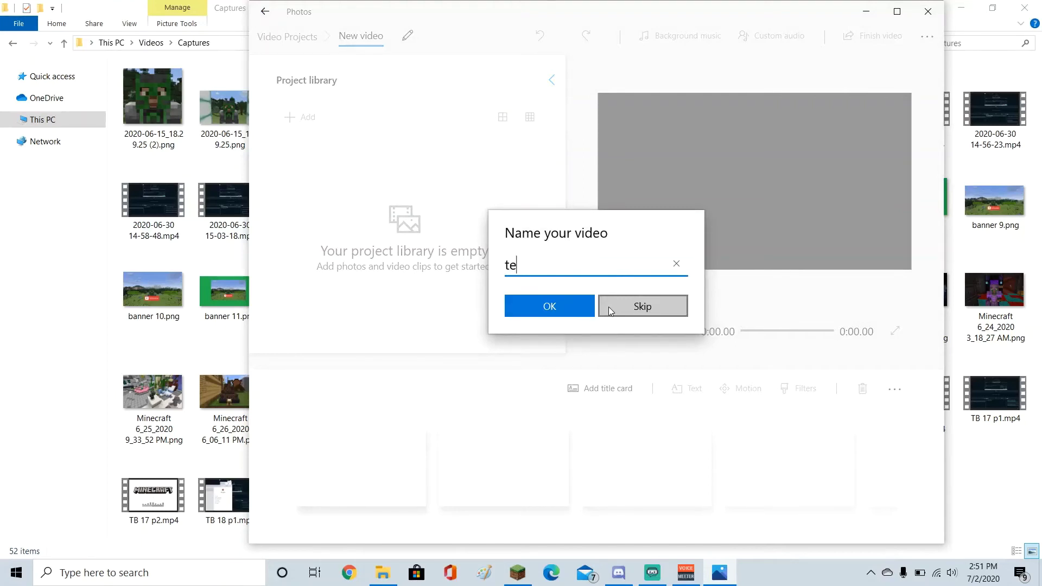
key("BackSpace")
key("BackSpace")
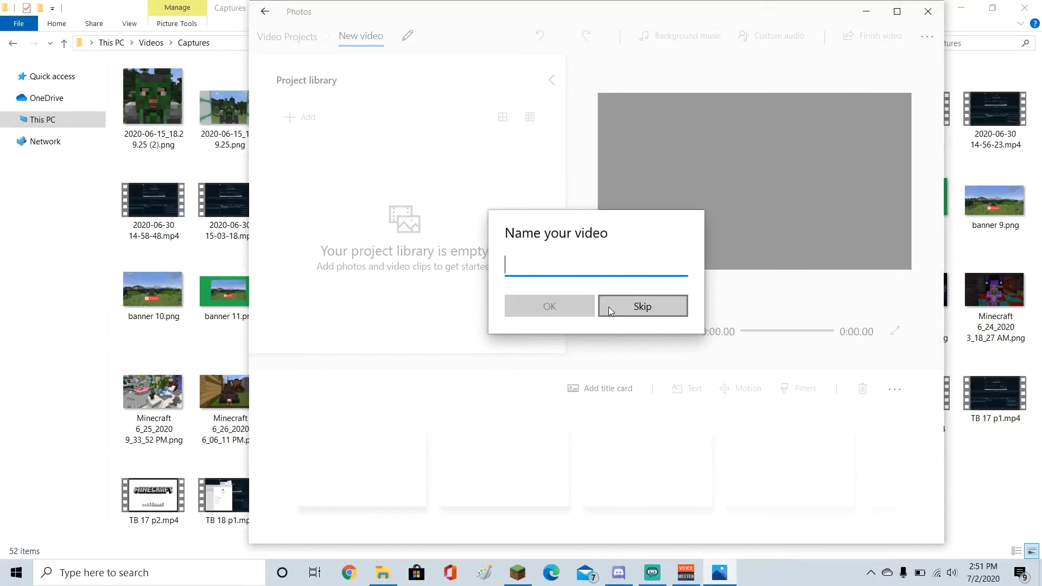
type("ghji")
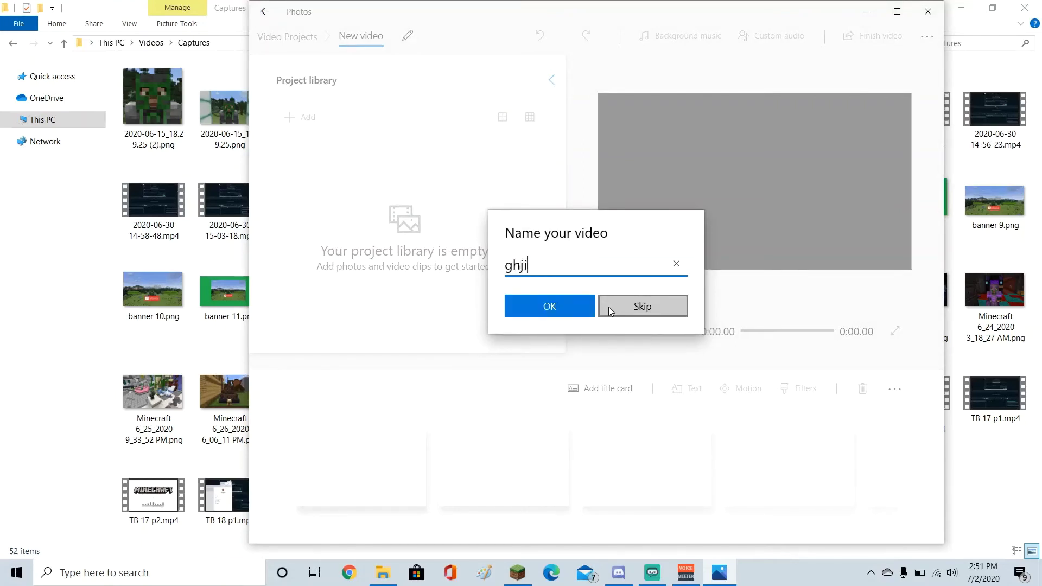
left_click(572, 306)
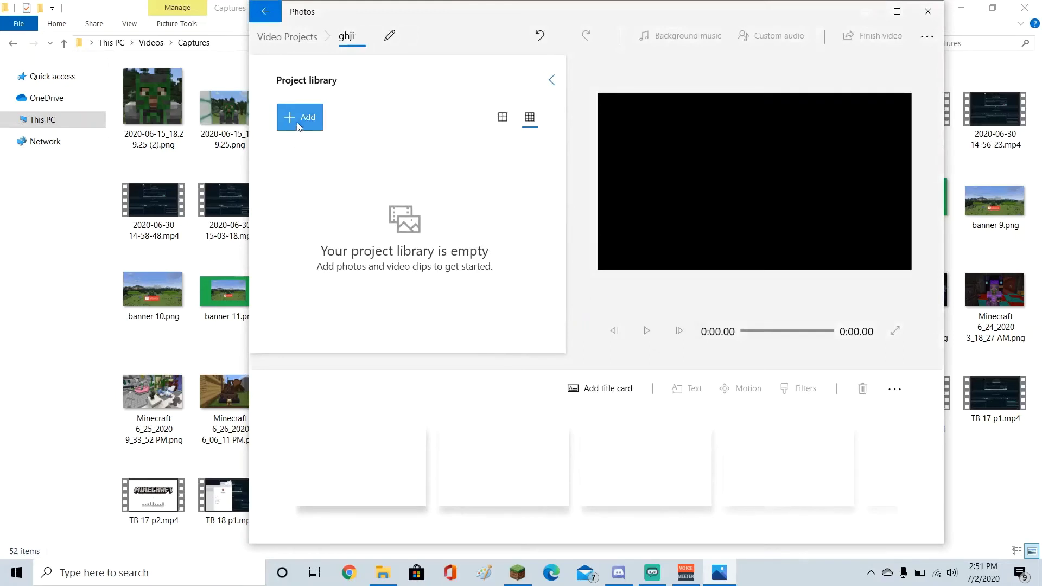
Import a recorded Minecraft clip from Captures into the project library.
left_click(302, 126)
left_click(304, 146)
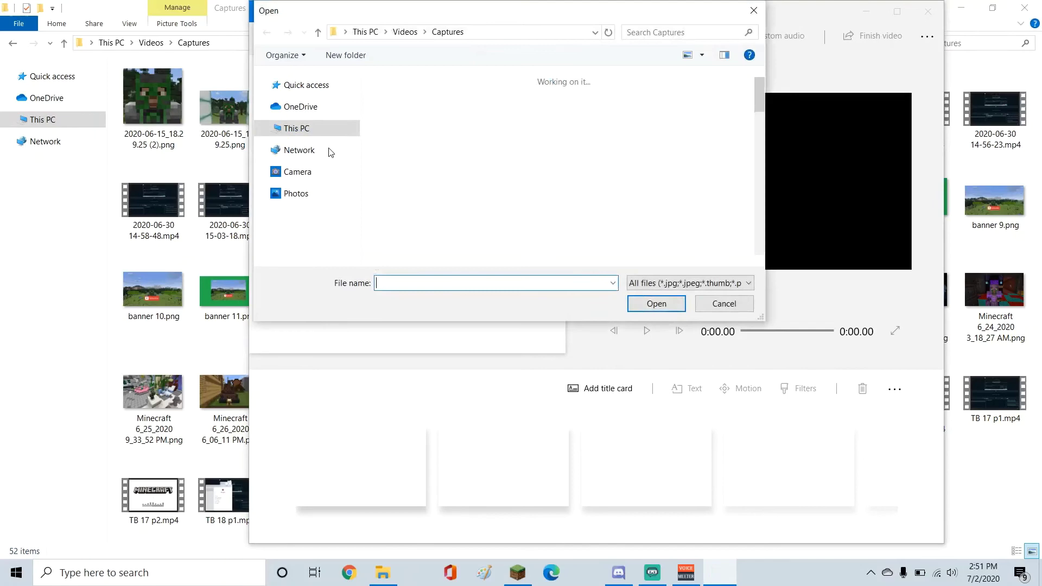
scroll(535, 163, "down", 2)
scroll(536, 162, "up", 2)
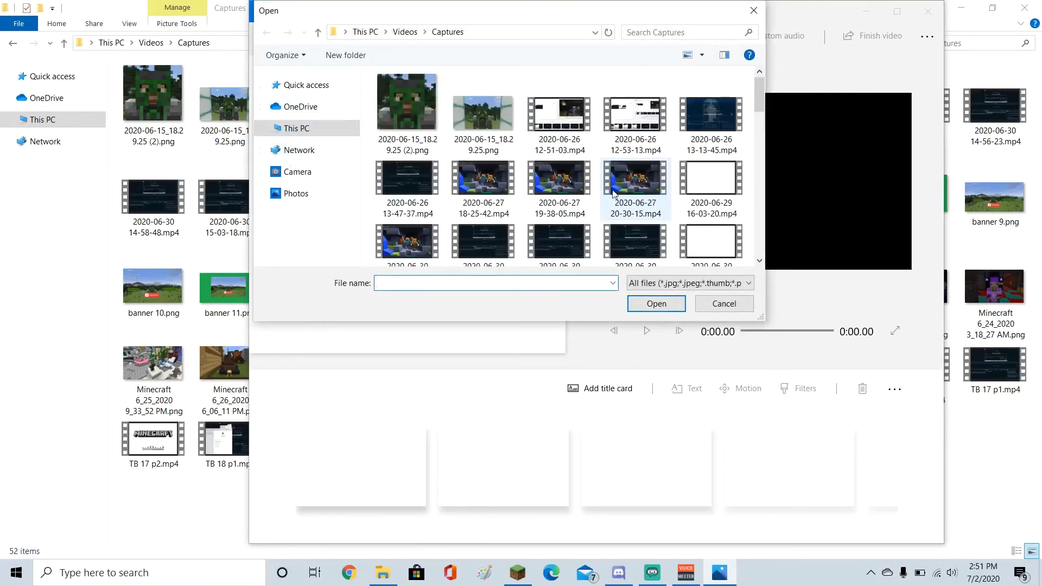
left_click(559, 182)
left_click(661, 305)
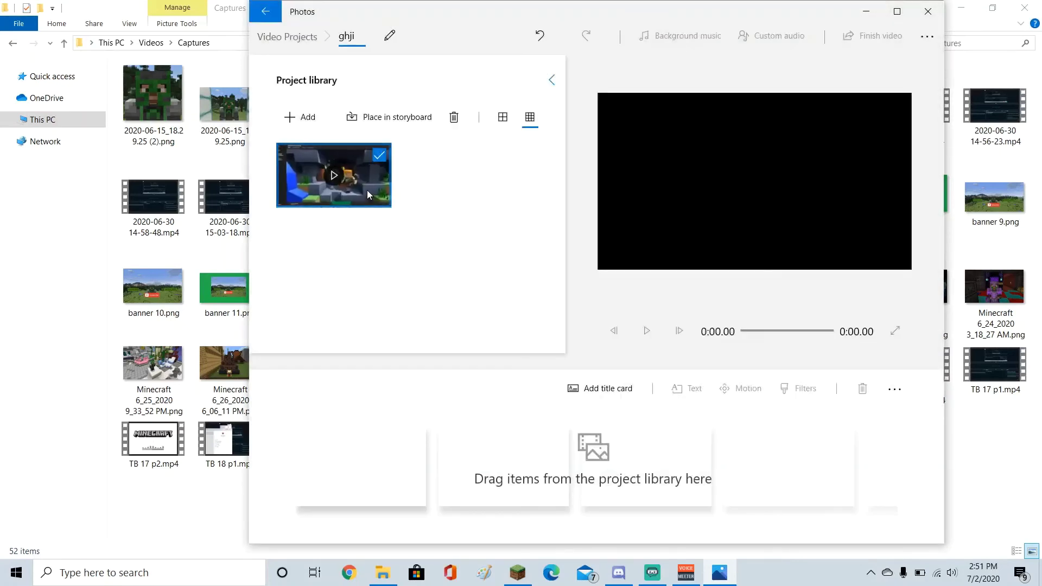
Place the capture on the storyboard and trim it to 1:21.03–3:26.36 (2:05).
left_click_drag(324, 194, 480, 465)
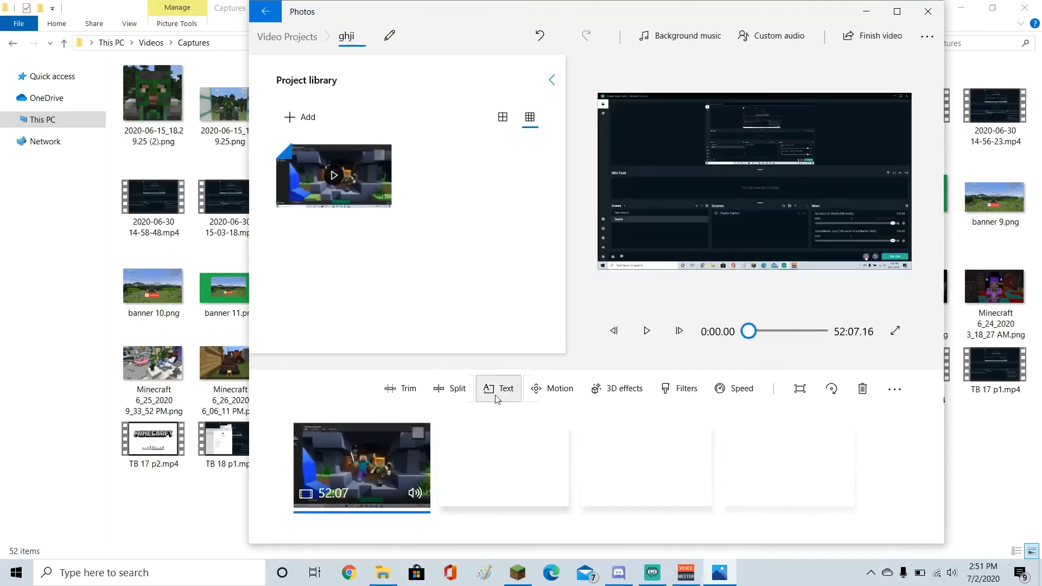
left_click(413, 388)
left_click(331, 493)
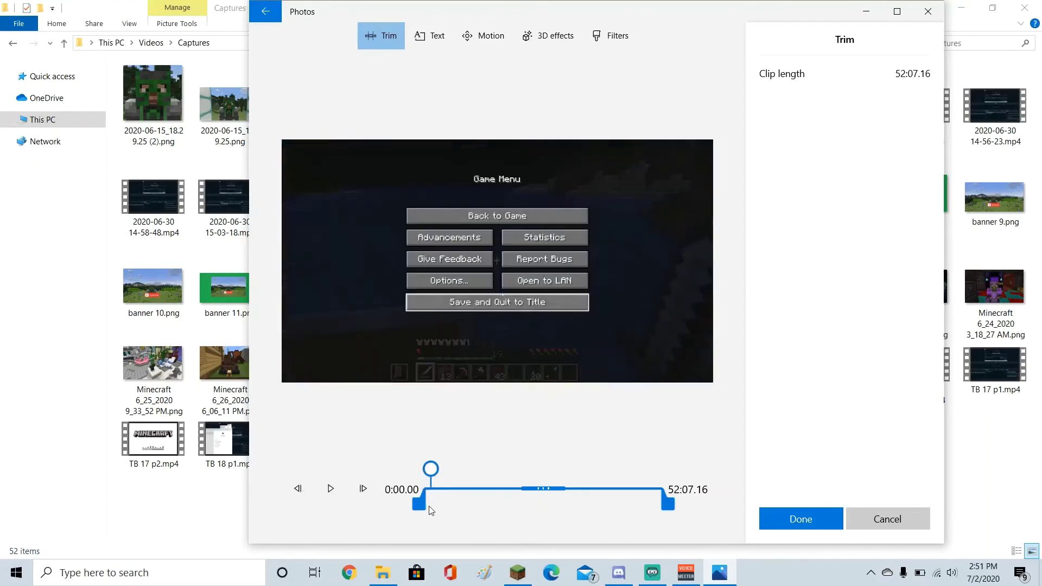
left_click_drag(419, 504, 442, 466)
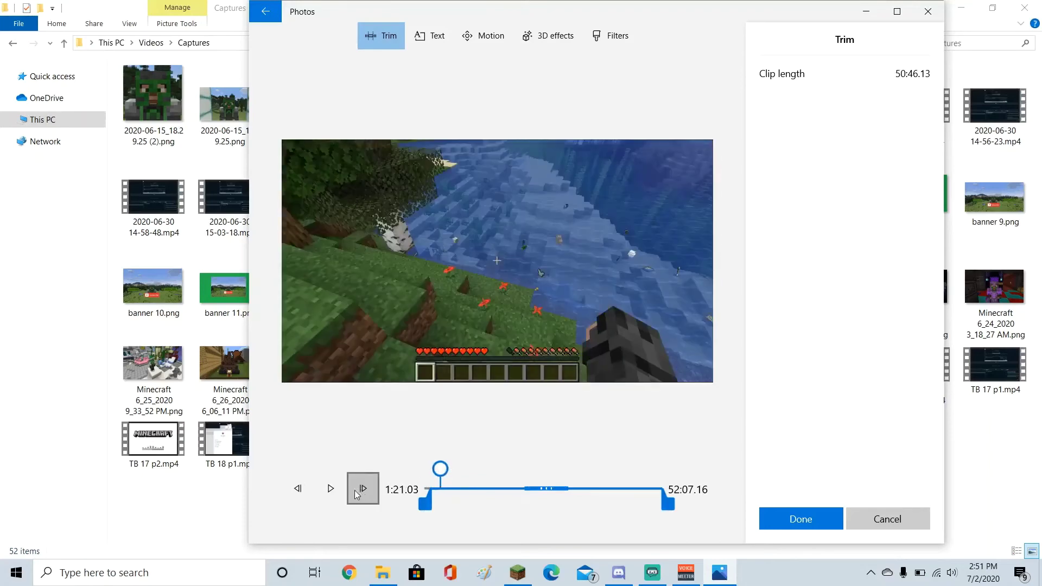
left_click_drag(667, 503, 448, 486)
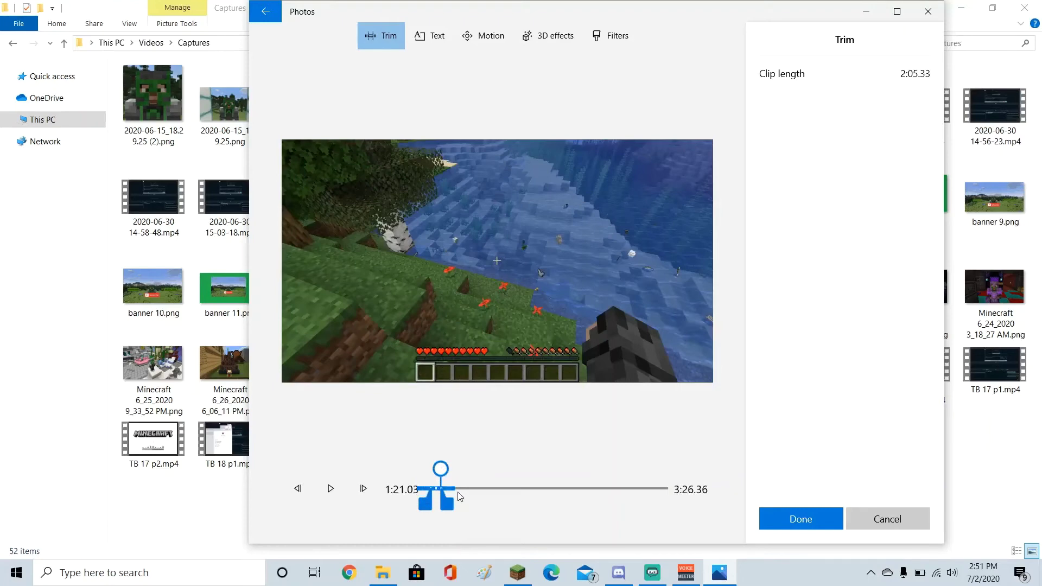
left_click(792, 518)
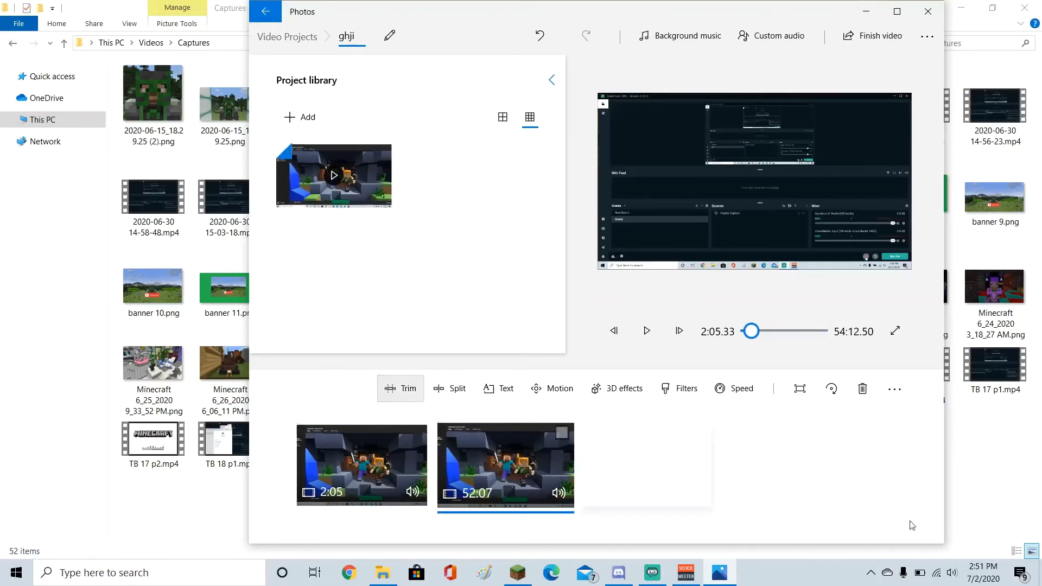
Trim the second copy to 17:36.10–26:10.26 (8:34) and close the editor.
left_click(400, 387)
left_click_drag(425, 468, 504, 468)
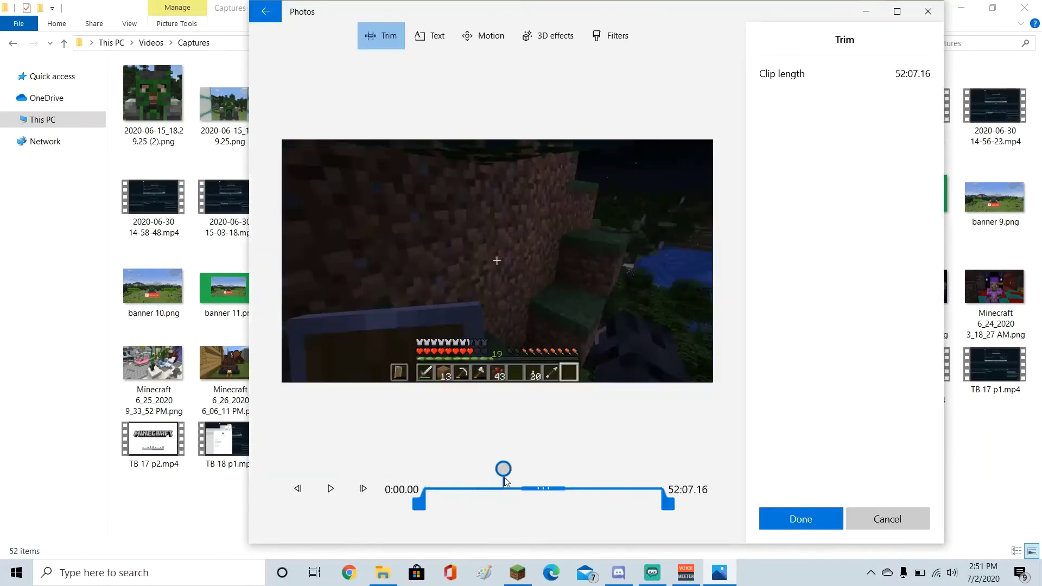
left_click_drag(409, 493, 546, 469)
left_click_drag(663, 497, 553, 499)
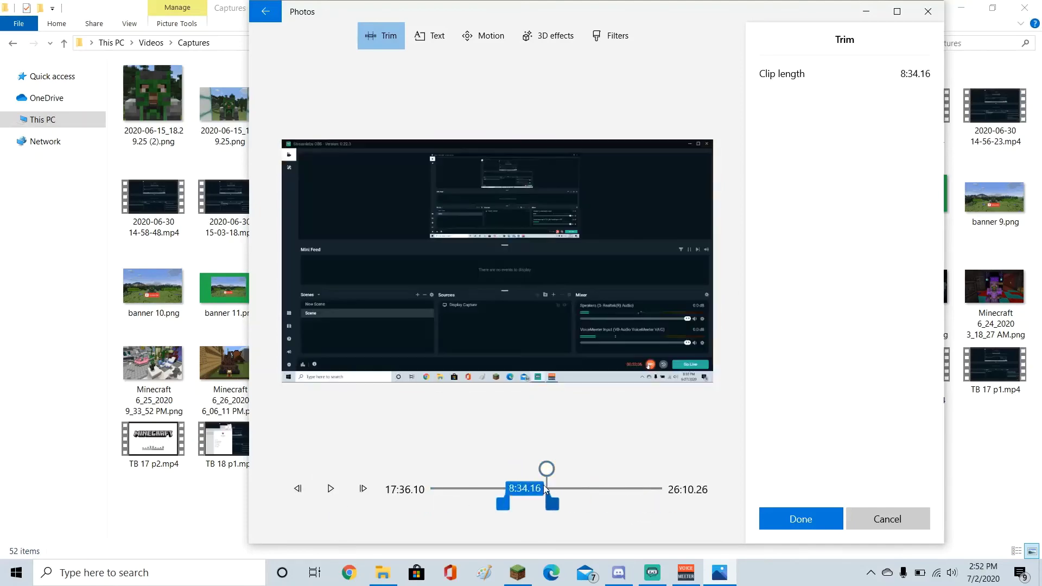
left_click(816, 519)
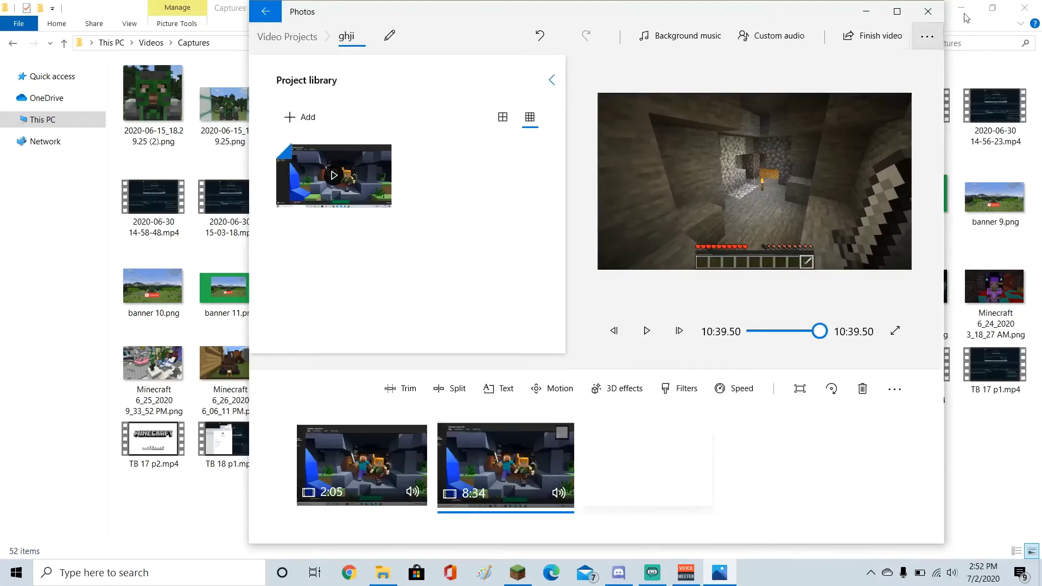
left_click(929, 13)
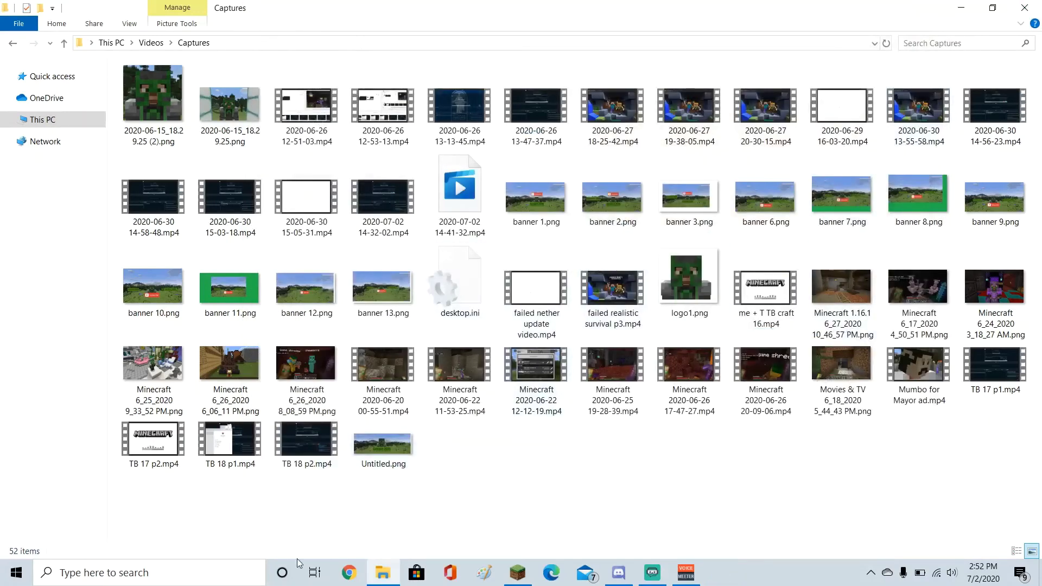
Navigate from Quick access through Gameon 2000 into the final videos! folder.
left_click(257, 578)
type("v")
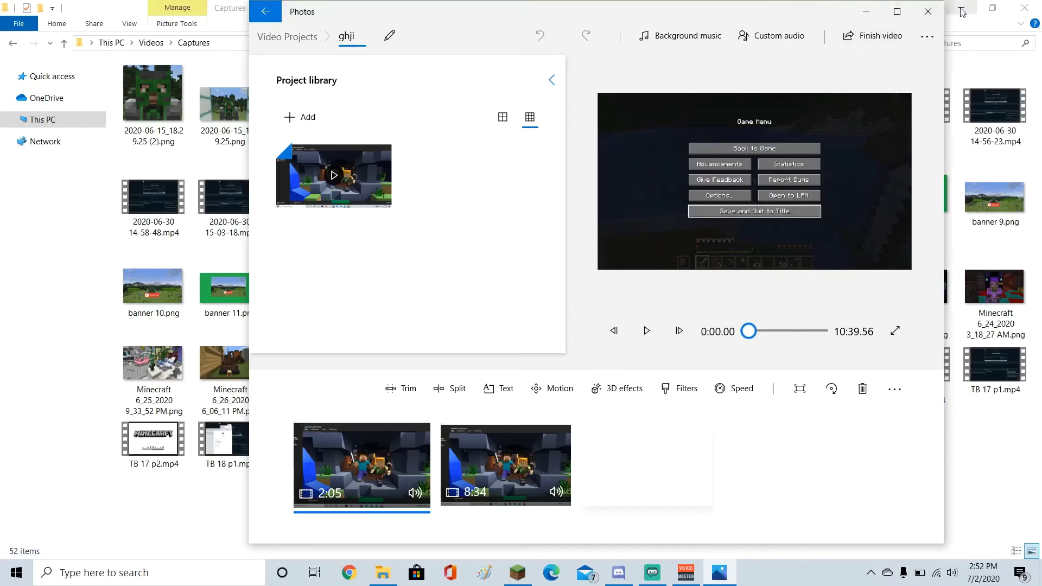
left_click(868, 12)
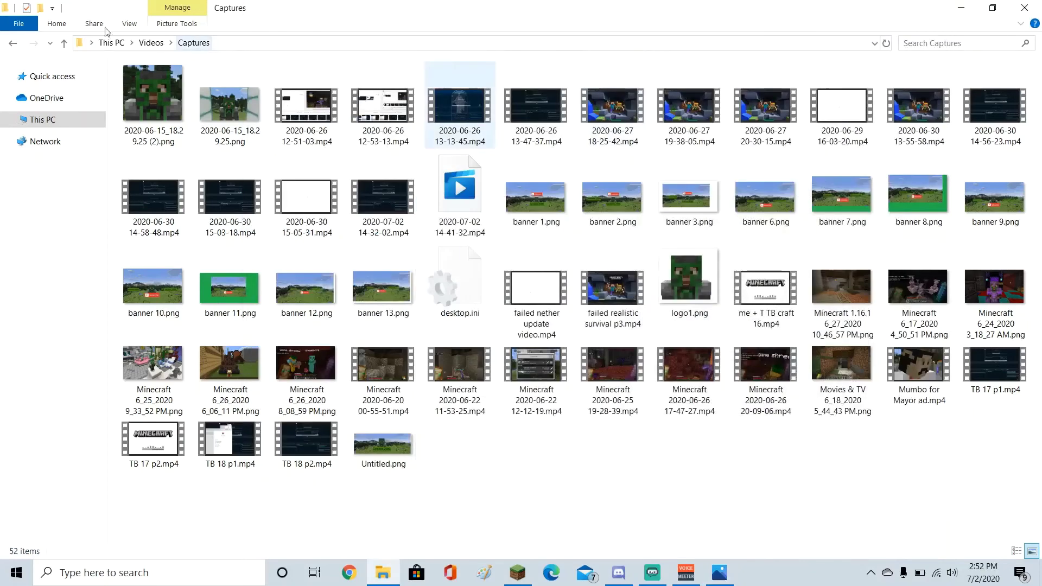
left_click(53, 76)
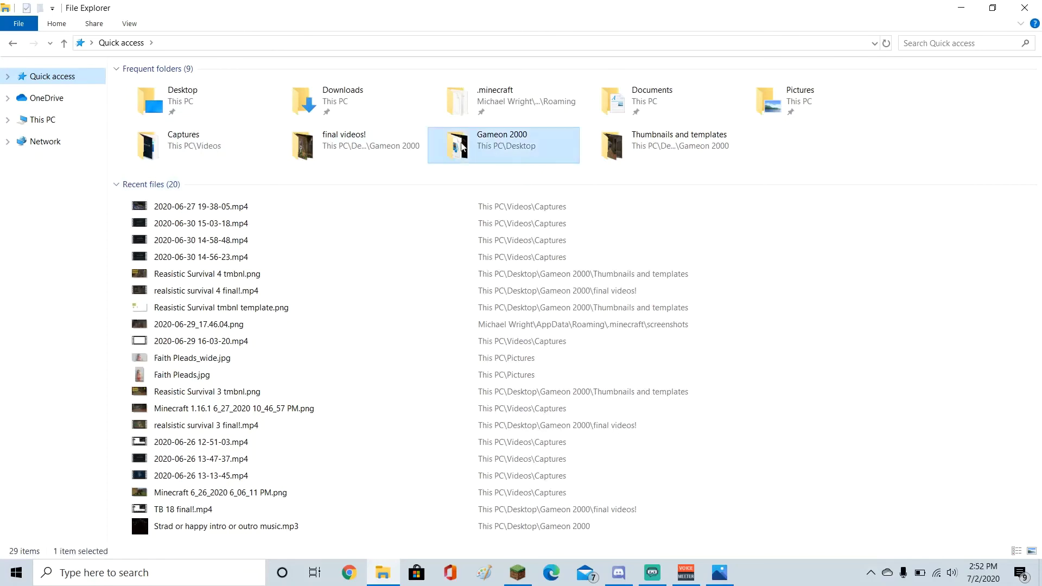
double_click(499, 140)
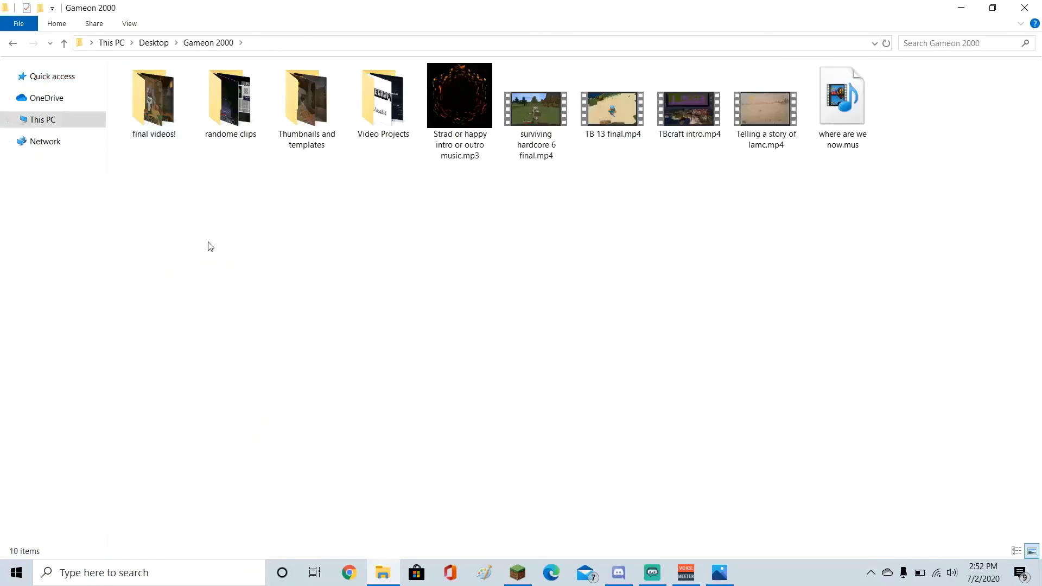
left_click(165, 121)
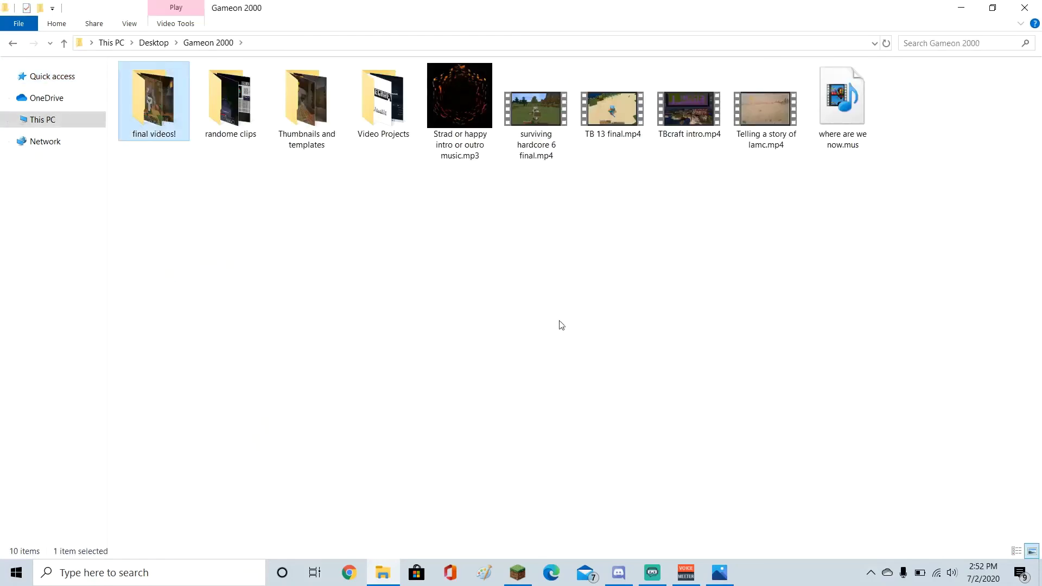
double_click(164, 101)
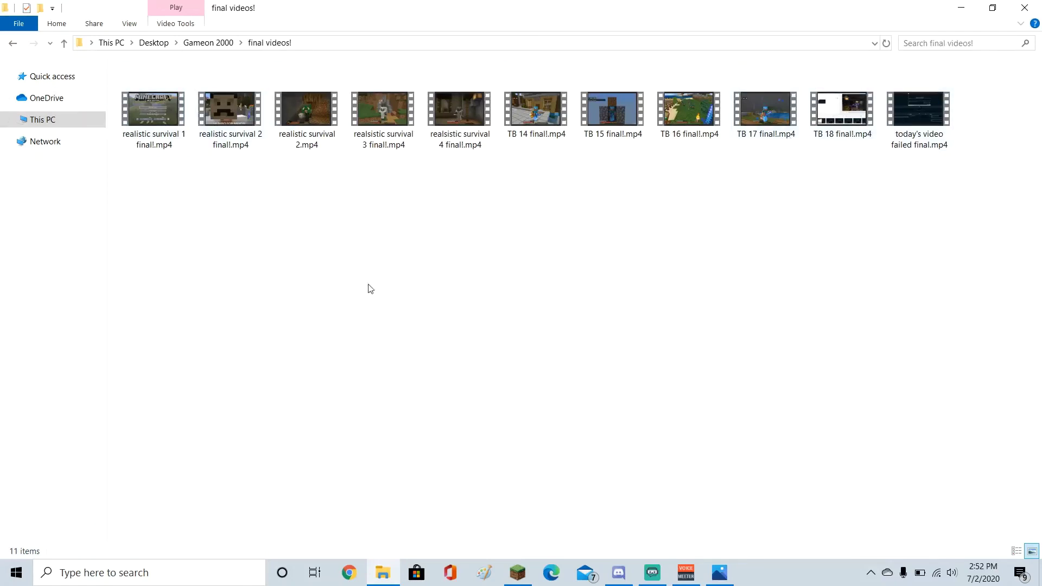
Add a CLASSIC-style text caption reading 'hi' to the 2:05 clip.
left_click(721, 573)
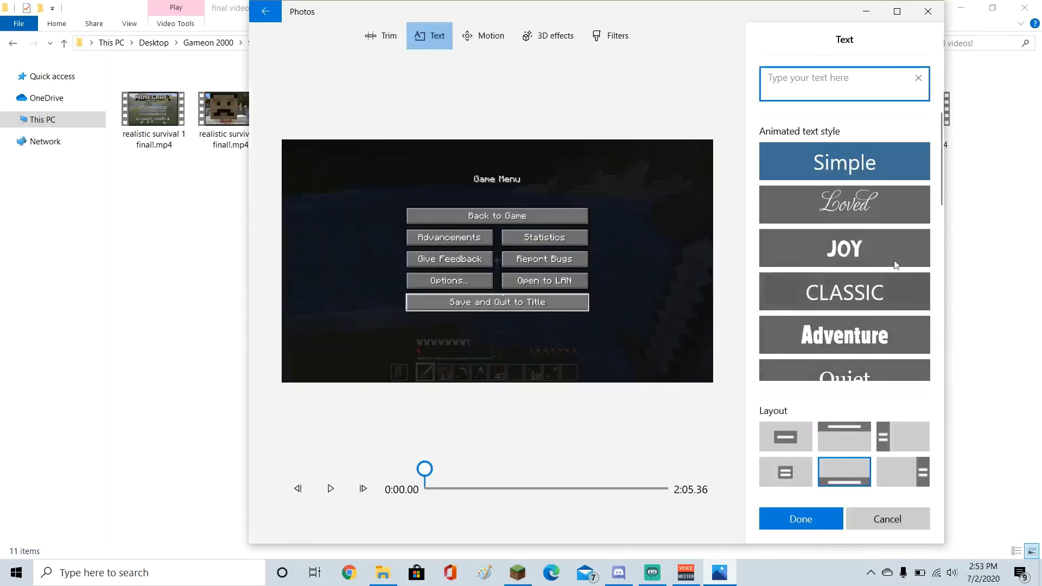
left_click(862, 277)
type("hi")
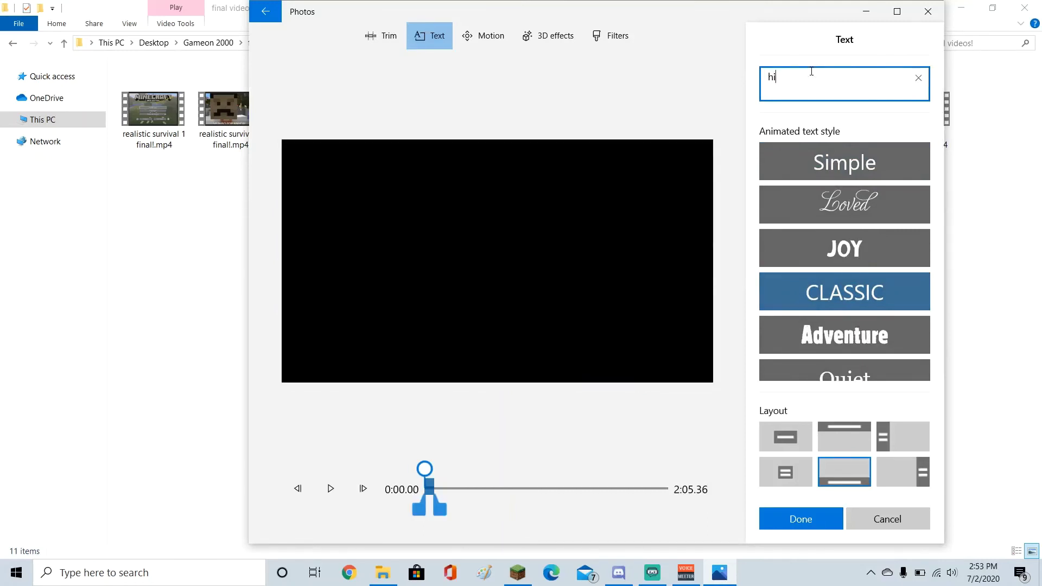
type("ew")
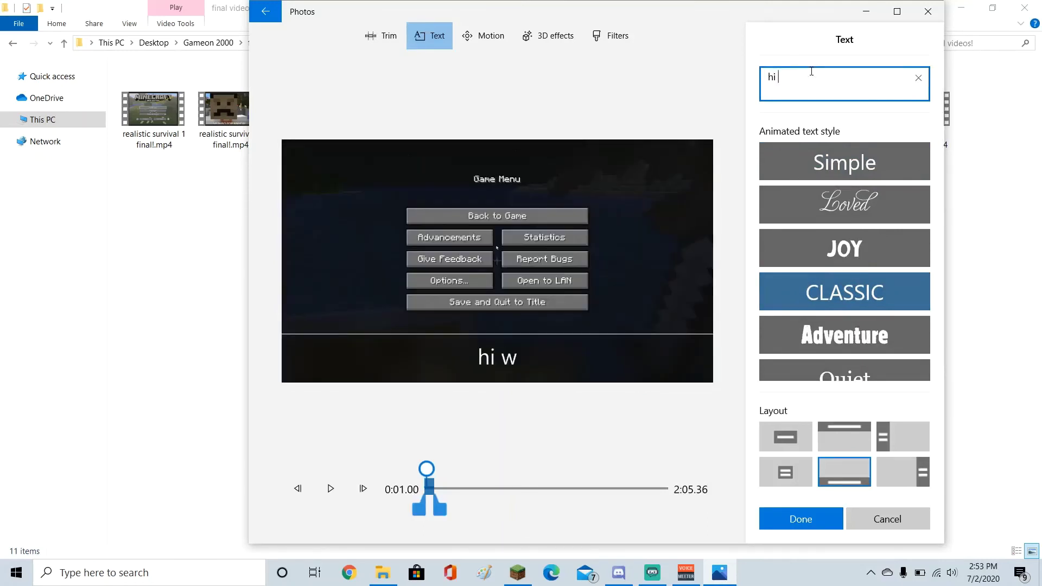
key("BackSpace")
key("BackSpace")
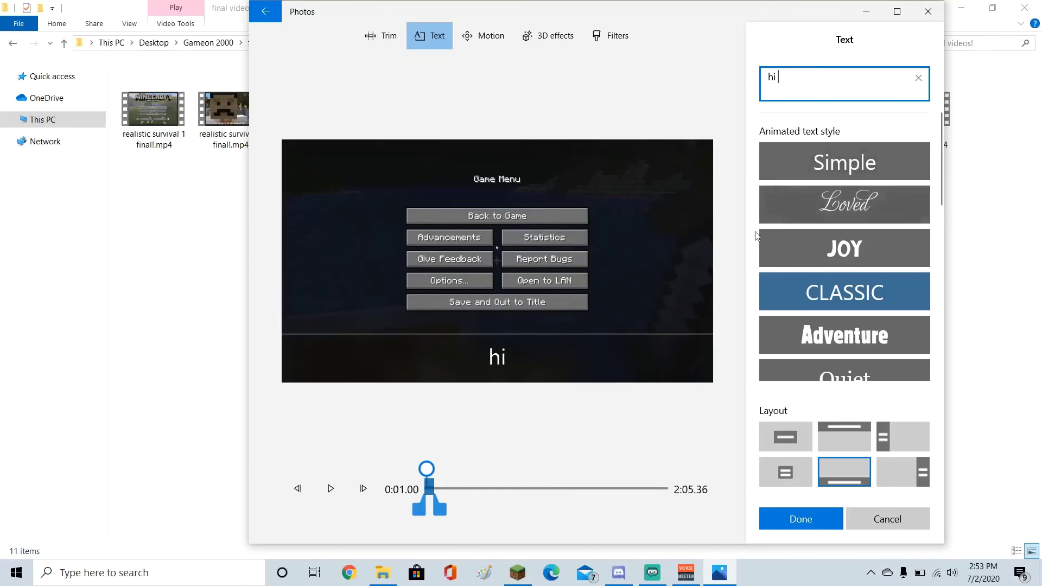
Lengthen and shift the hi caption's time range, preview it, and confirm.
left_click(421, 469)
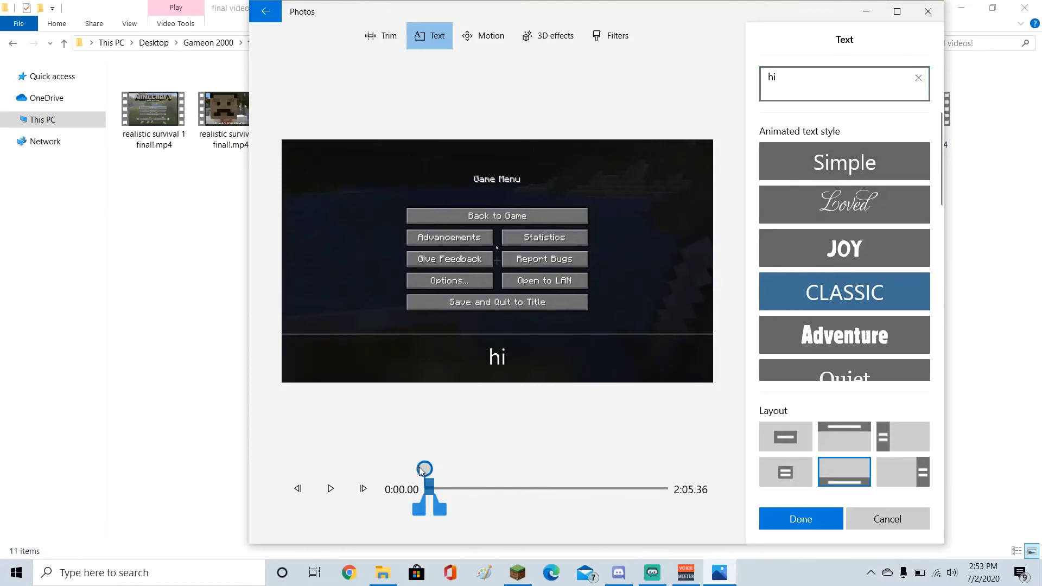
left_click_drag(440, 509, 565, 509)
left_click_drag(484, 495, 523, 495)
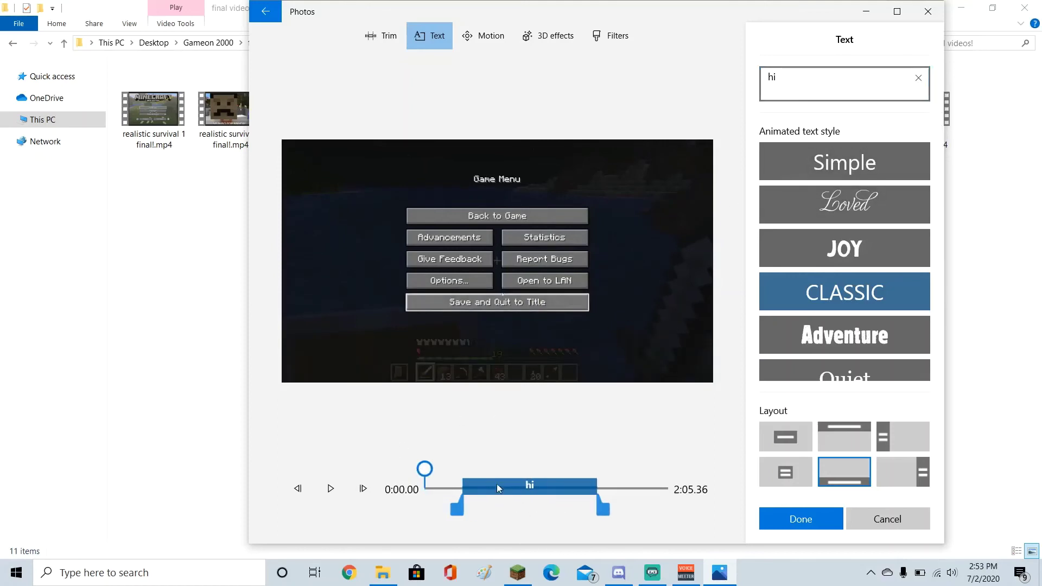
left_click(330, 488)
left_click_drag(426, 469, 461, 468)
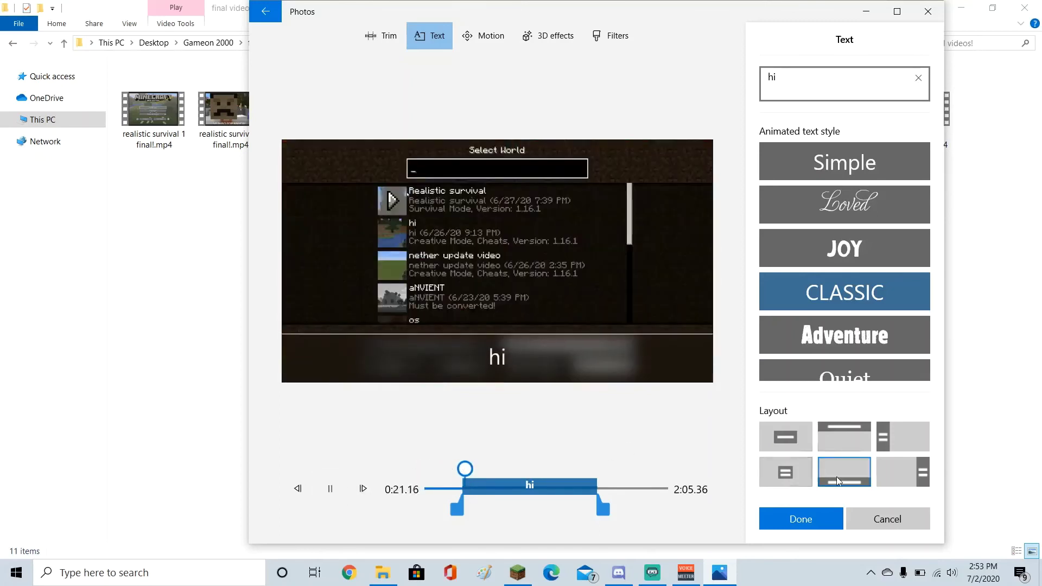
left_click(803, 519)
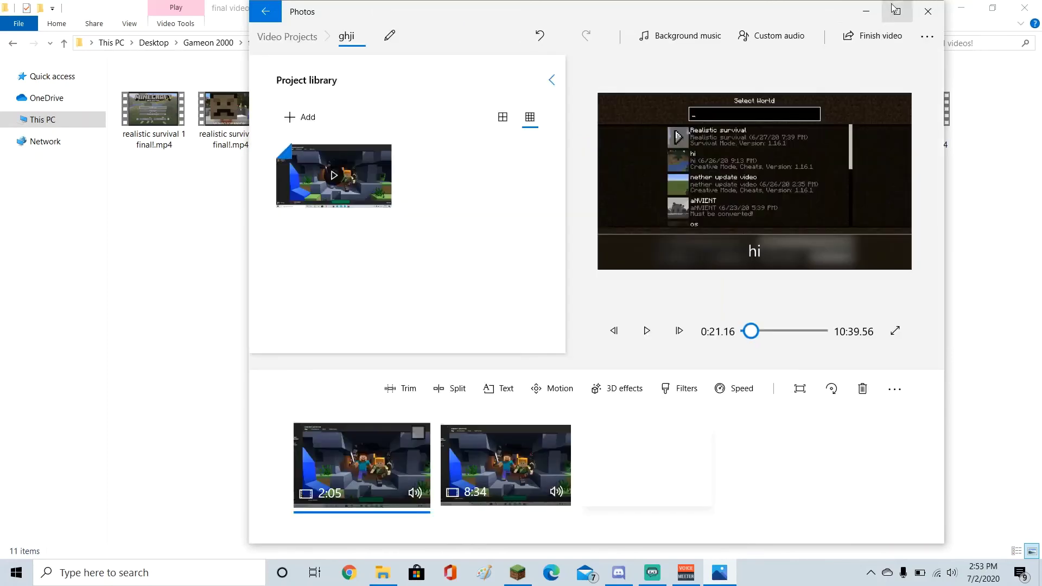
left_click(870, 10)
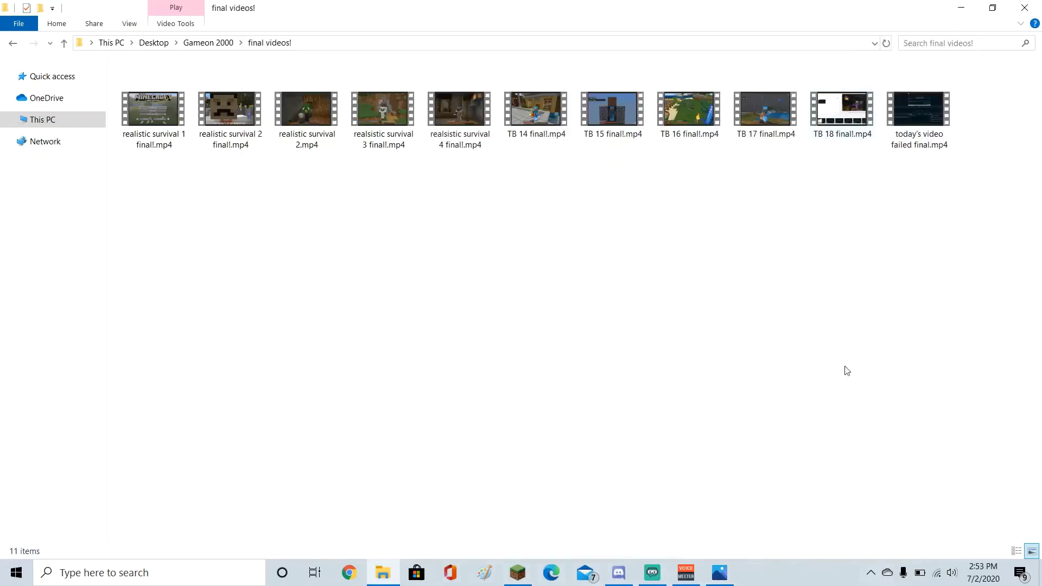
Tuck away Explorer, VoiceMeeter and the Minecraft Launcher, then restore the Photos editor.
left_click(960, 7)
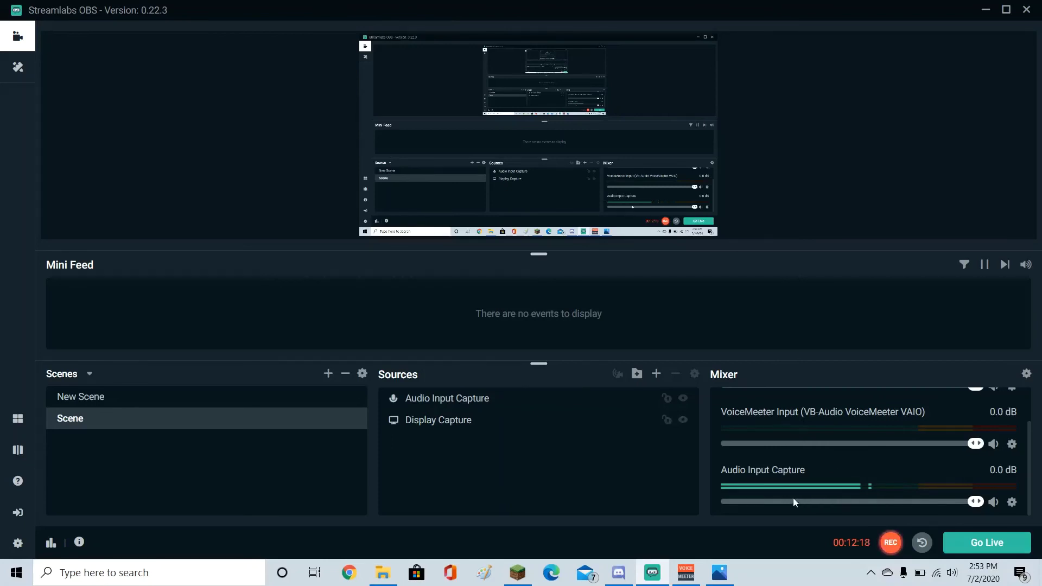
left_click(687, 574)
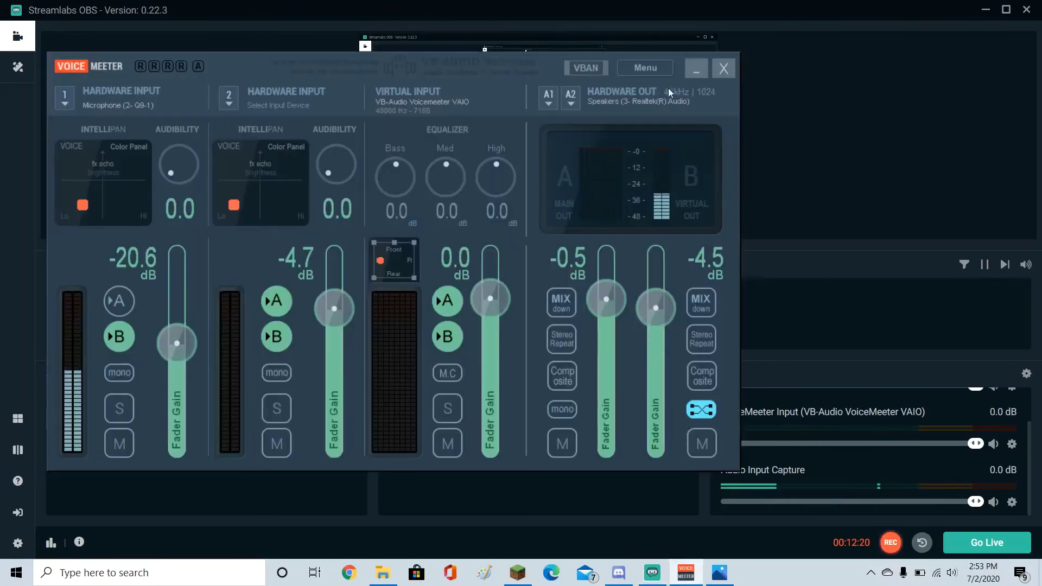
left_click(693, 70)
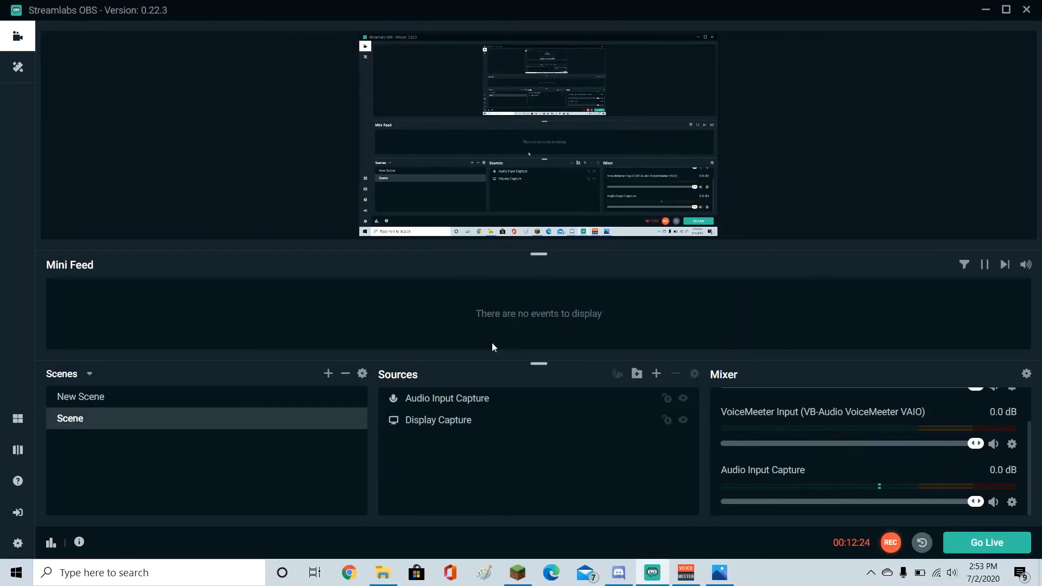
left_click(518, 573)
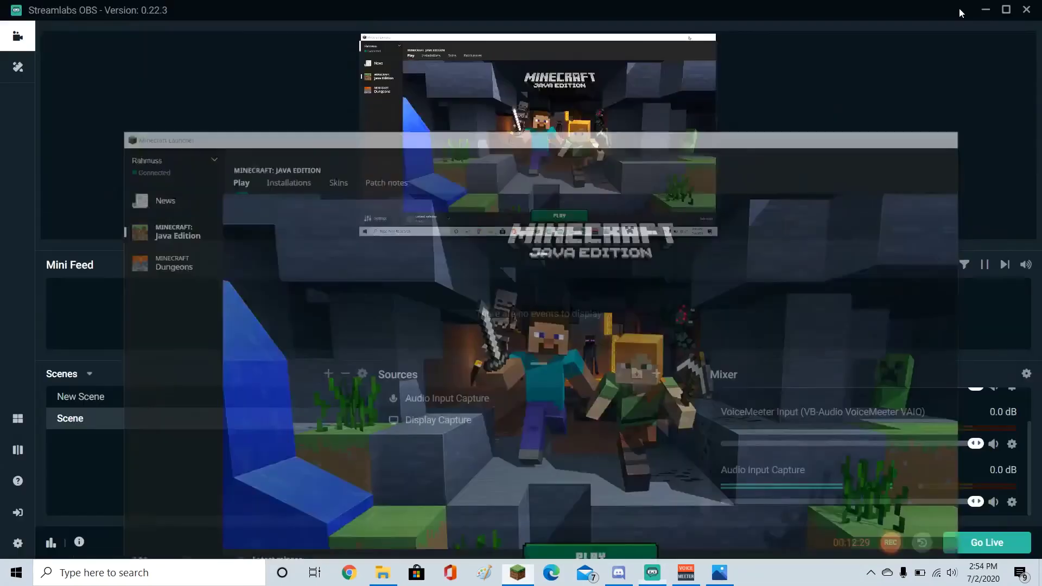
left_click(959, 9)
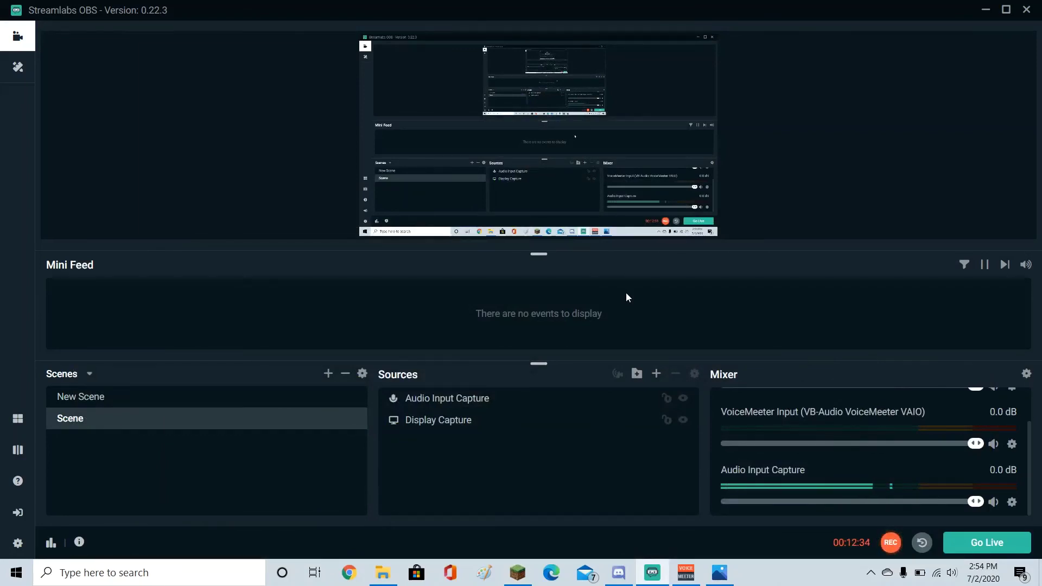
left_click(719, 572)
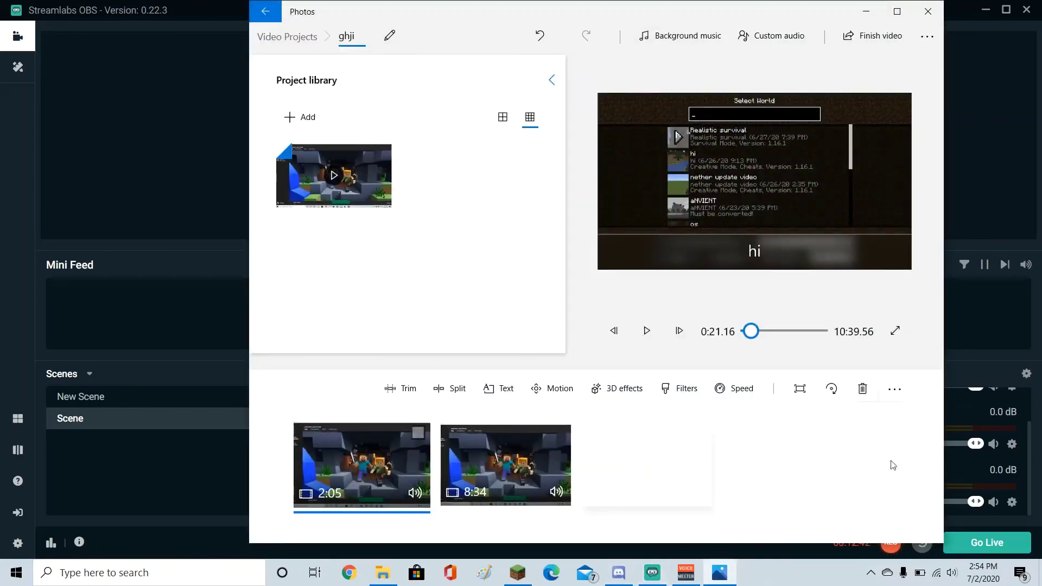
left_click(927, 9)
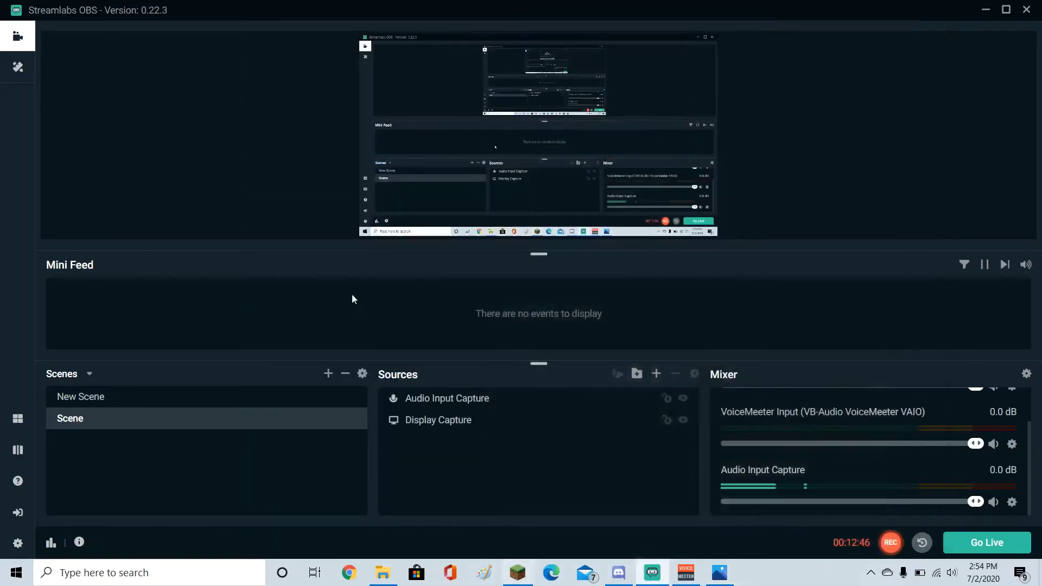